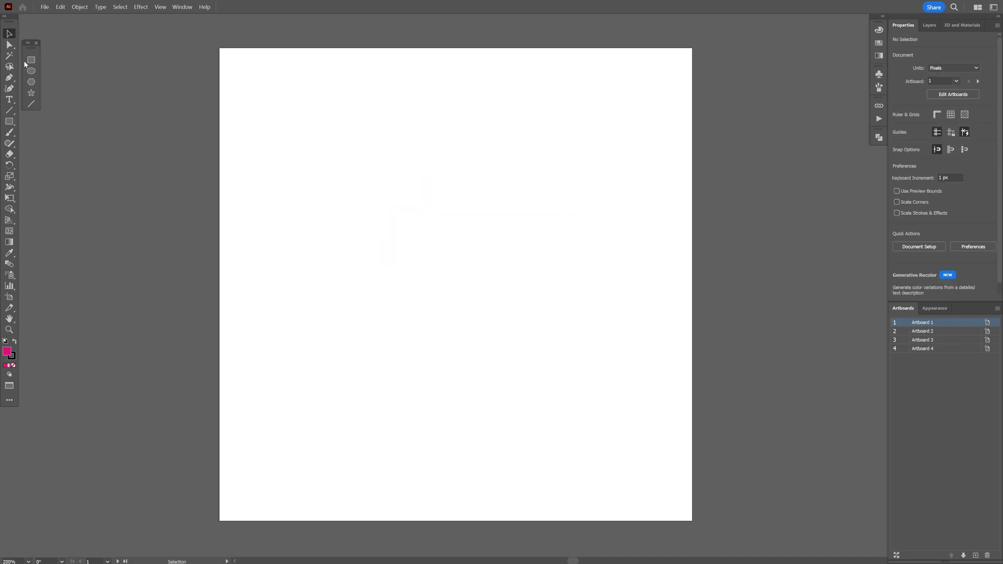
- Draw a pink square about 82 px on each side in the upper middle of the artboard
left_click(30, 60)
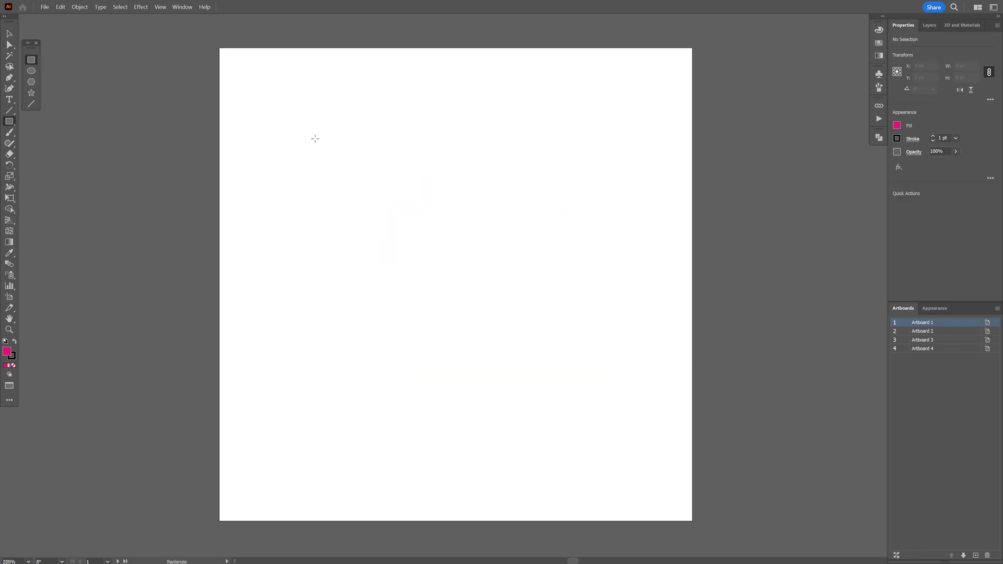
left_click_drag(412, 183, 510, 280)
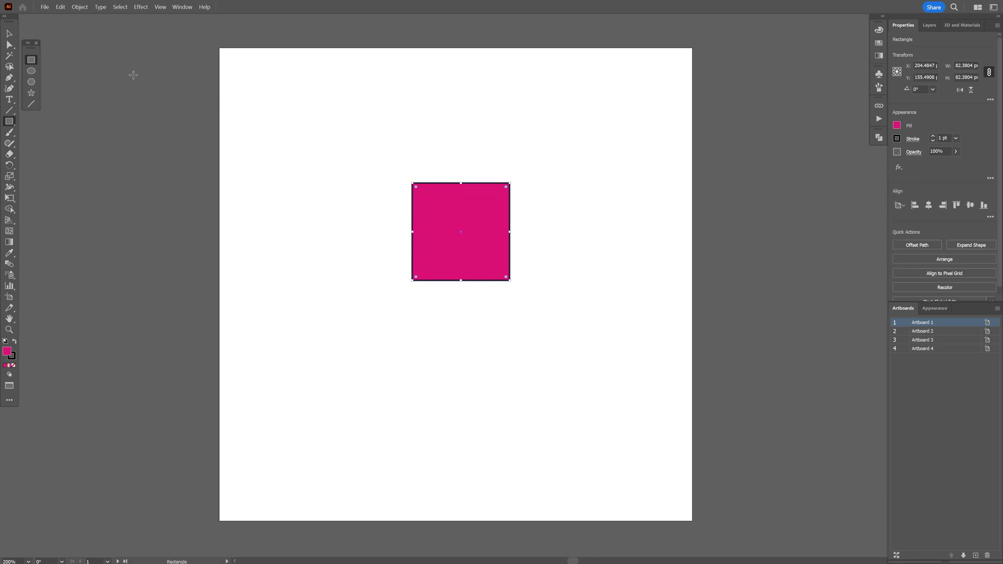
left_click(10, 35)
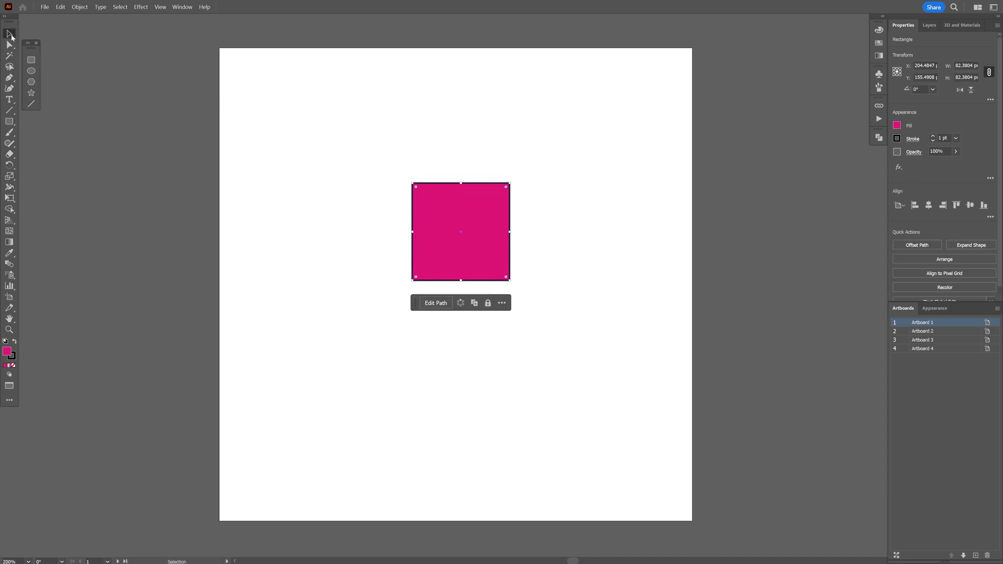
- Try rounding the square's corners with Direct Selection, then revert to sharp corners
left_click(447, 308)
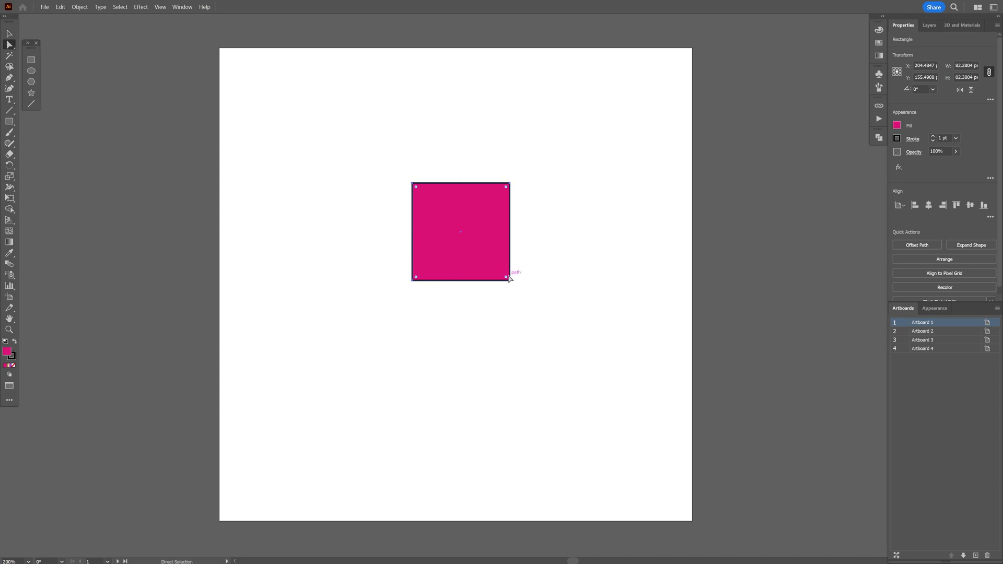
left_click_drag(506, 277, 543, 291)
mouse_move(506, 186)
left_mouse_down()
mouse_move(469, 211)
mouse_move(498, 173)
left_mouse_up()
key("v")
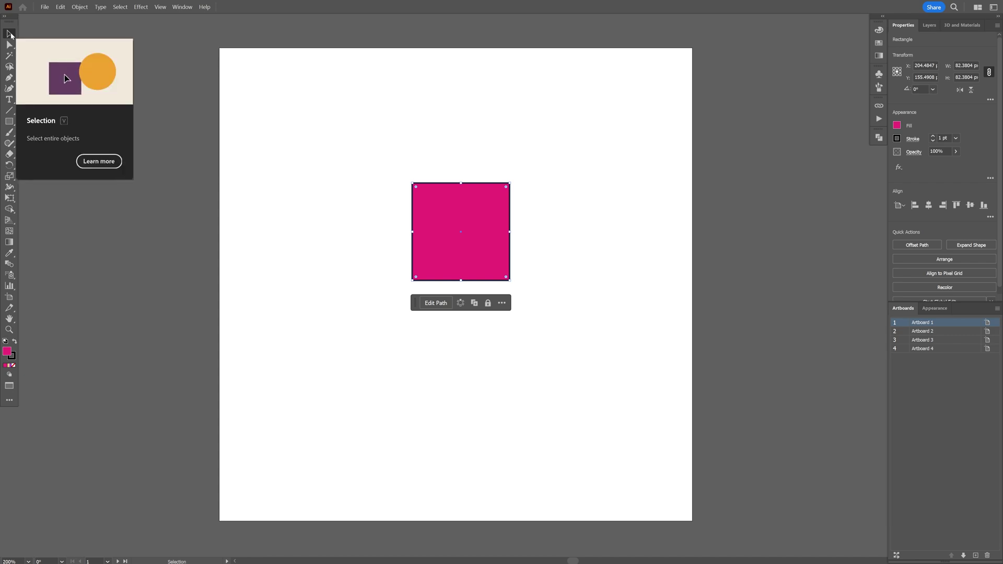
- Round two opposite corners of the square into a pointed leaf and rotate it 45° upright
left_click(436, 303)
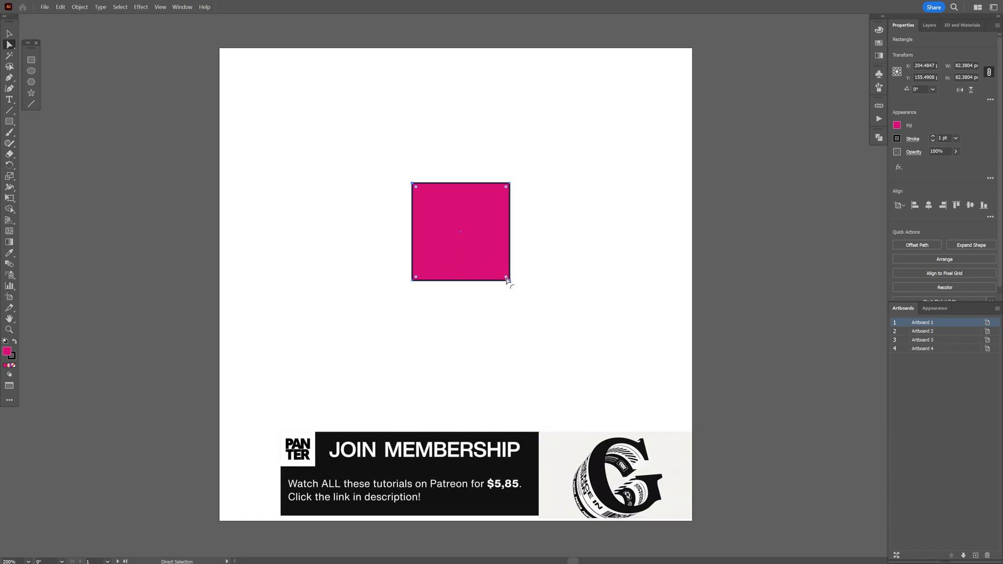
left_click_drag(506, 277, 475, 246)
key("ctrl+z")
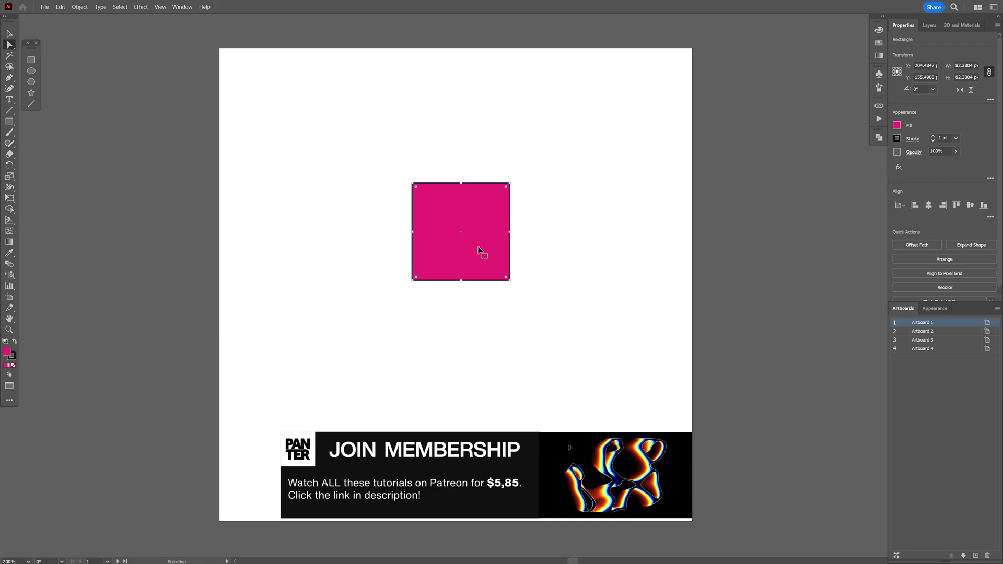
mouse_move(407, 173)
left_mouse_down()
mouse_move(514, 279)
mouse_move(402, 179)
left_mouse_up()
key("v")
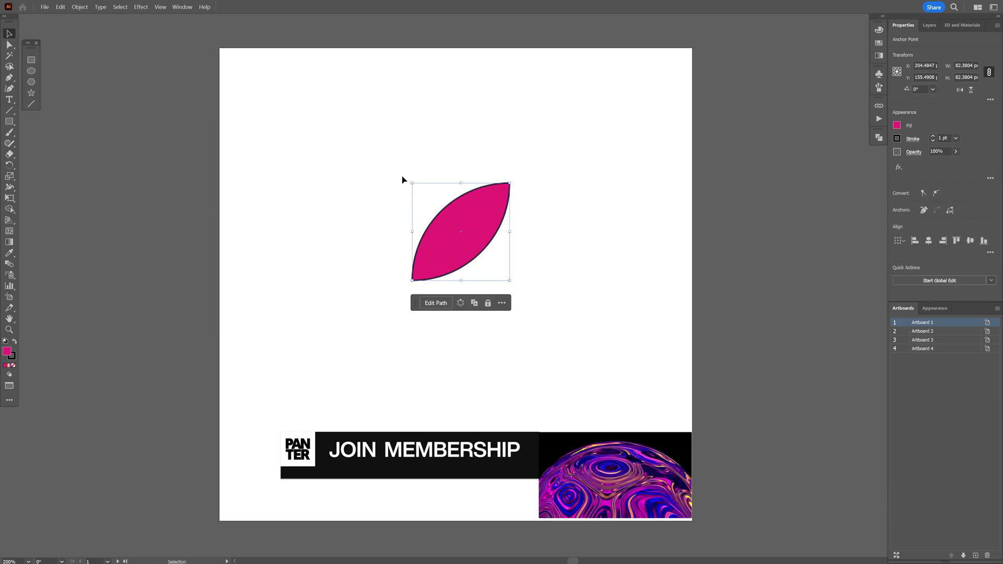
left_click_drag(530, 183, 477, 247)
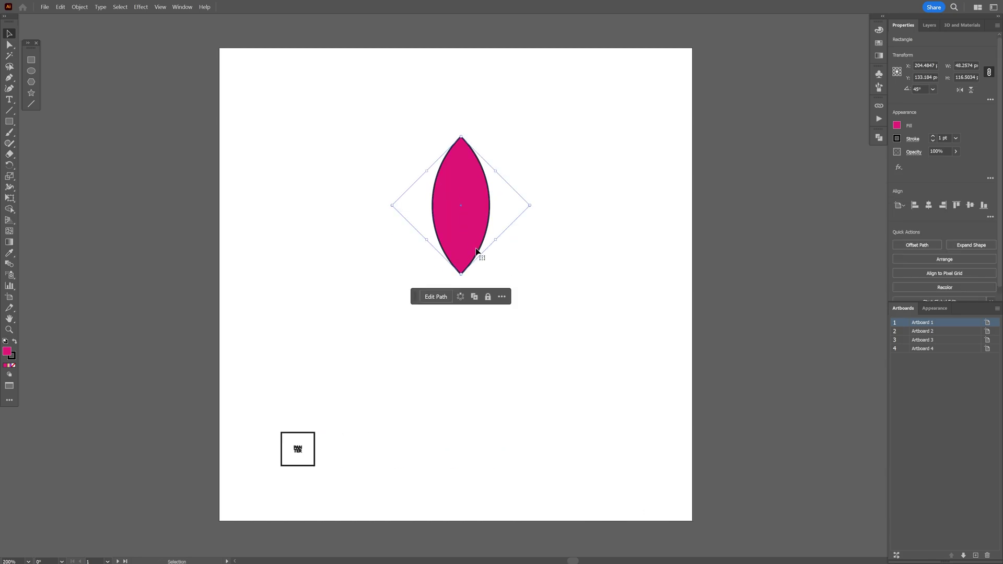
left_click(460, 297)
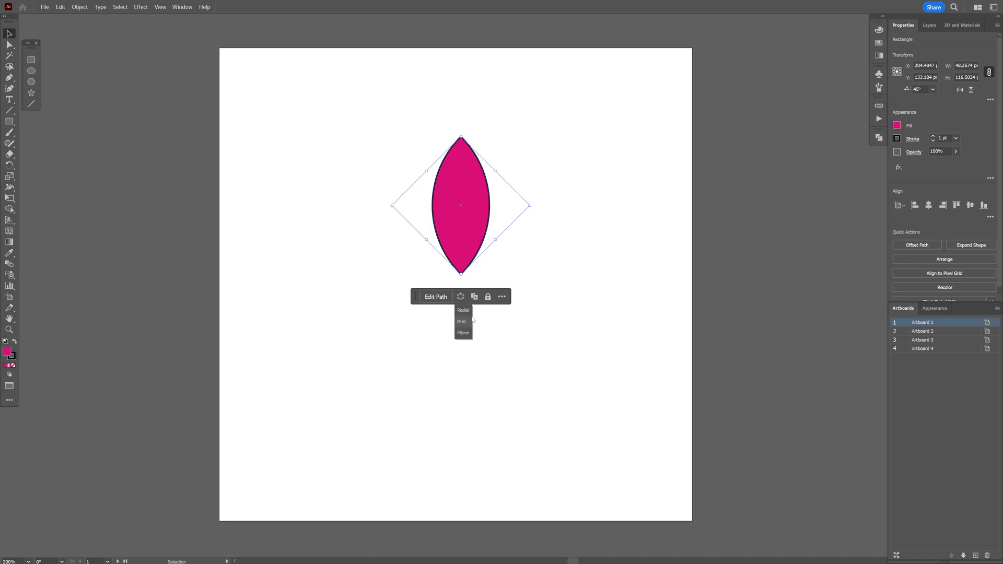
left_click(462, 310)
left_click_drag(575, 299, 575, 272)
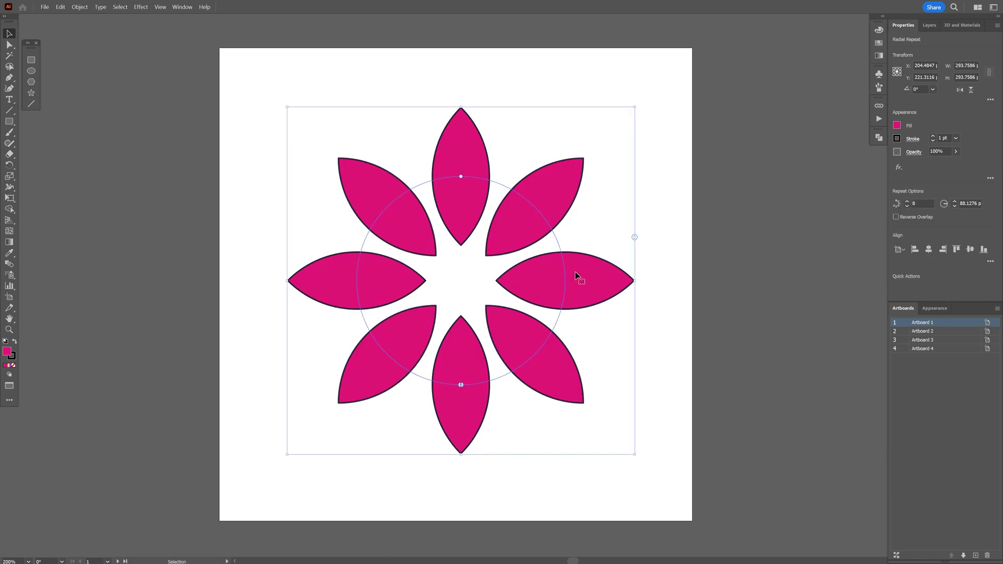
left_click_drag(635, 240, 629, 204)
key("ctrl+z")
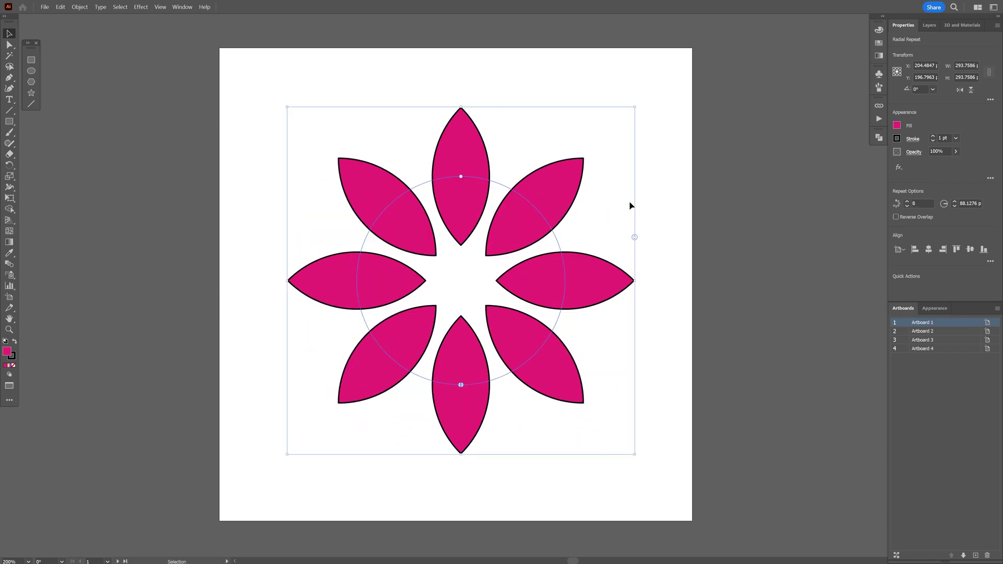
double_click(461, 175)
left_click(460, 296)
left_click(464, 322)
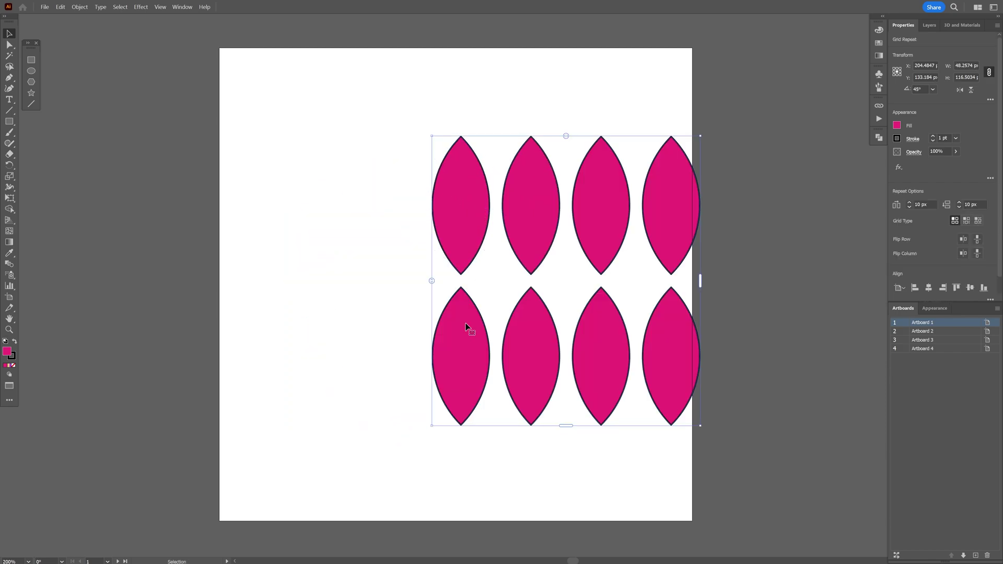
left_click_drag(590, 180, 448, 147)
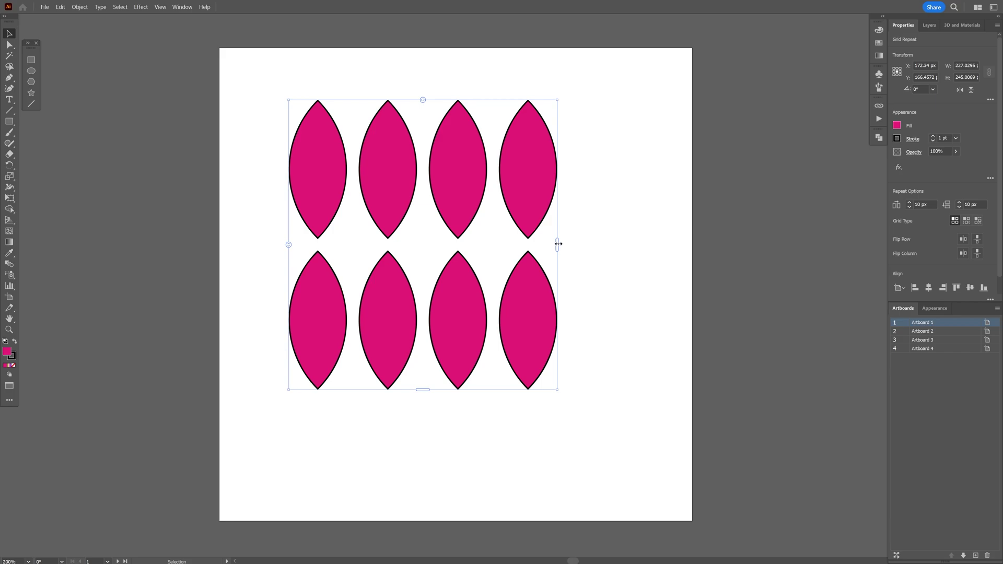
left_click_drag(559, 244, 664, 245)
left_click_drag(476, 389, 474, 473)
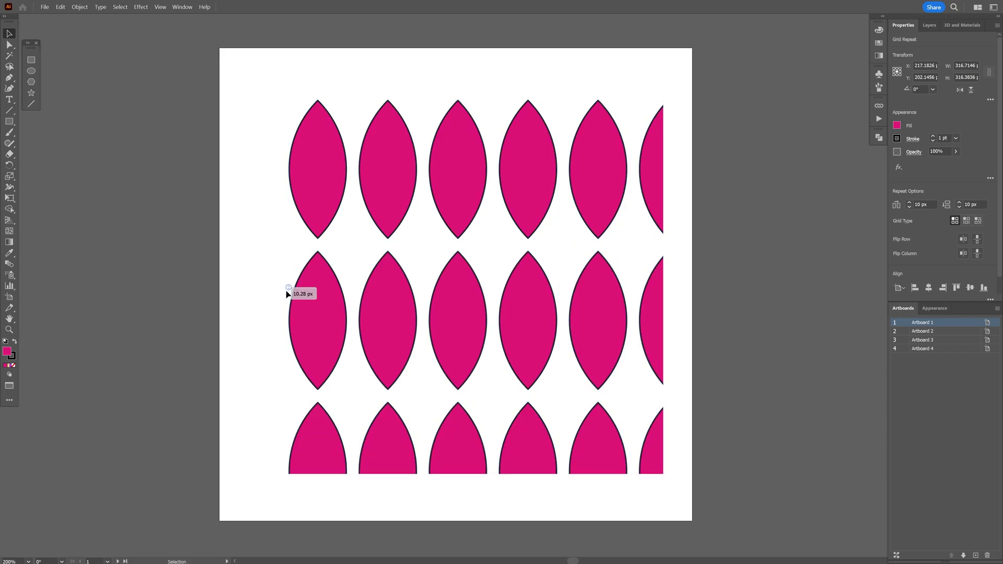
left_click_drag(287, 294, 293, 199)
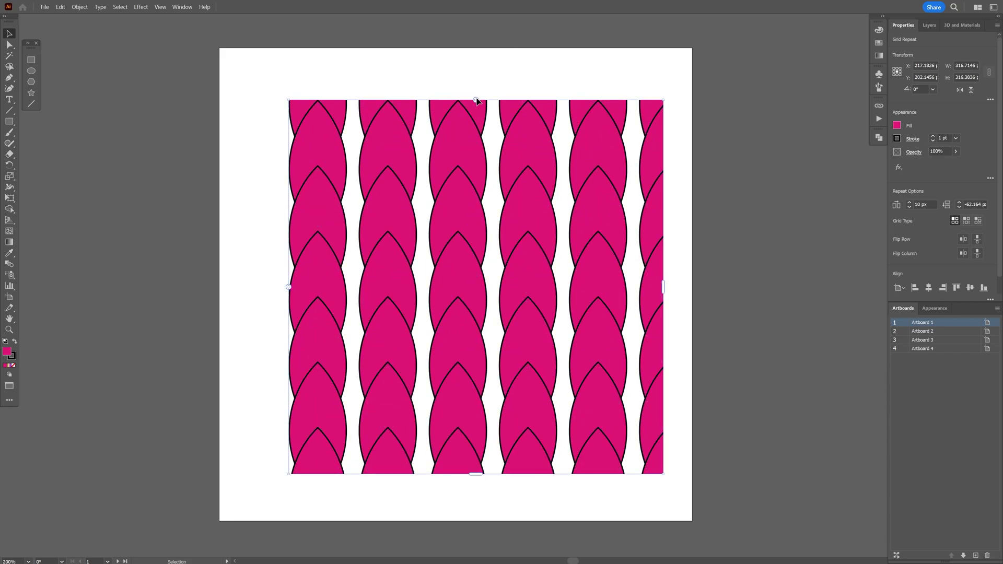
left_click_drag(476, 100, 409, 99)
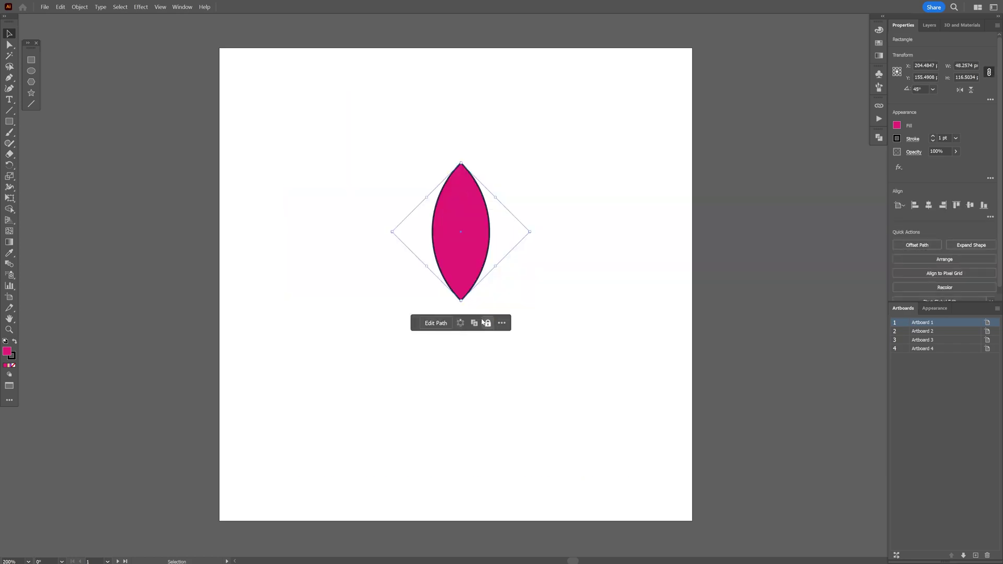
- Add a Mirror repeat of the leaf, then move the copy and rotate it about 40.7°
left_click(461, 323)
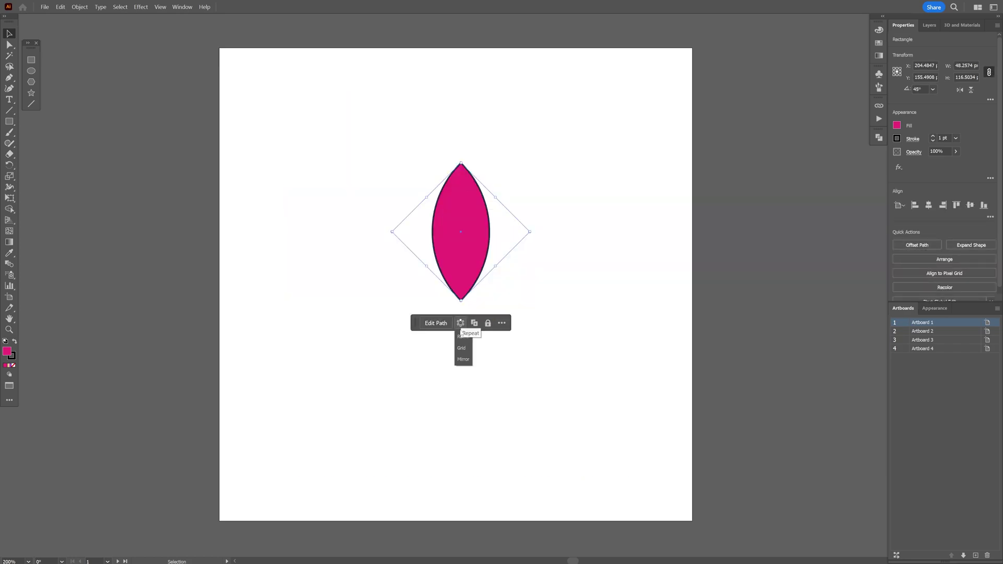
left_click(463, 360)
left_click_drag(466, 251, 449, 289)
left_click_drag(455, 198, 491, 312)
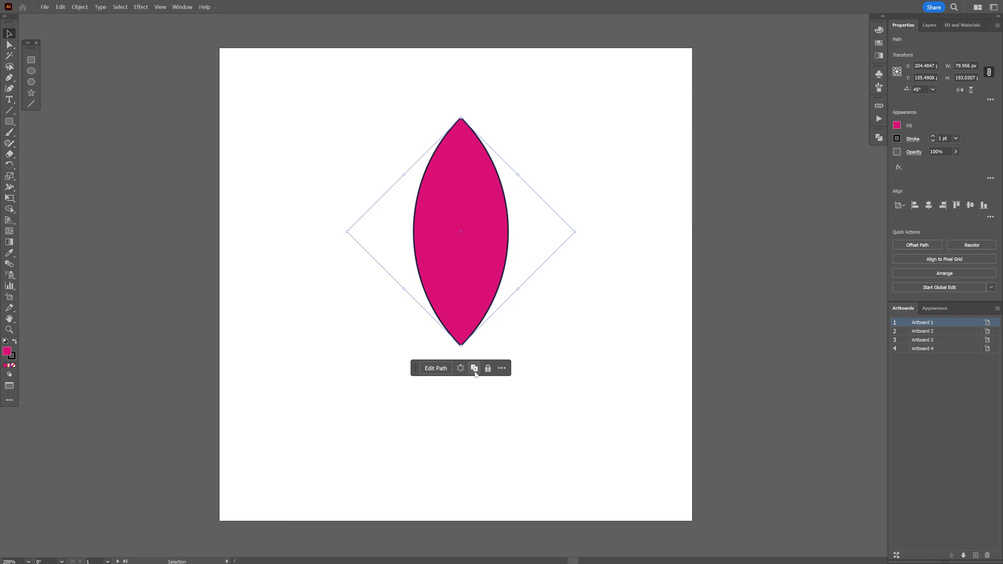
left_click(475, 368)
left_click_drag(458, 292, 503, 290)
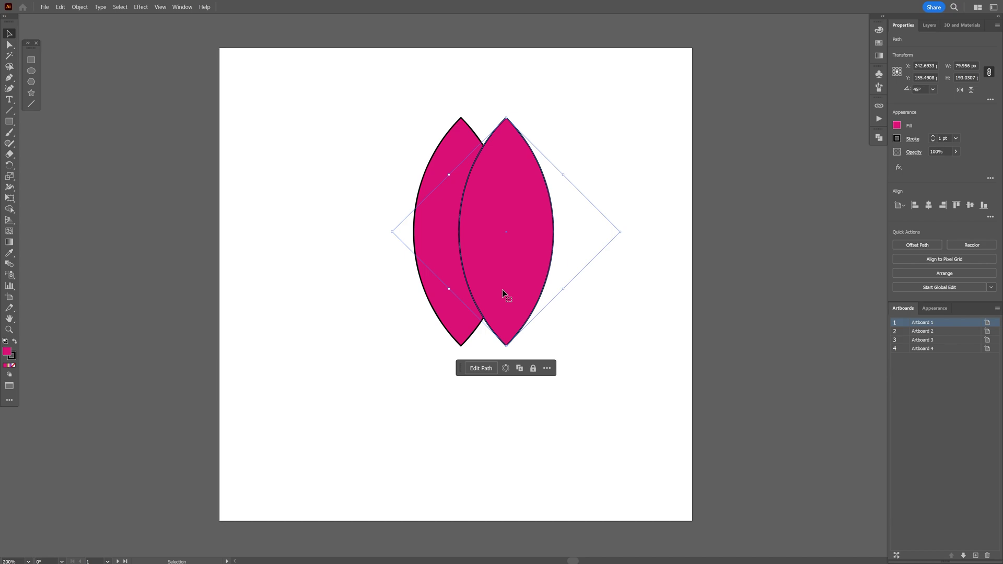
key("ctrl+z")
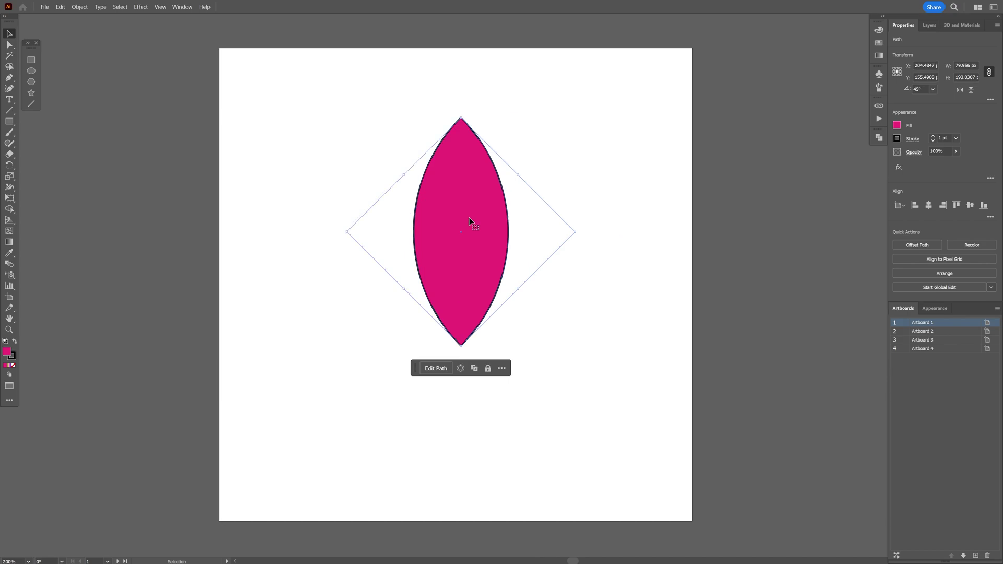
left_click(60, 8)
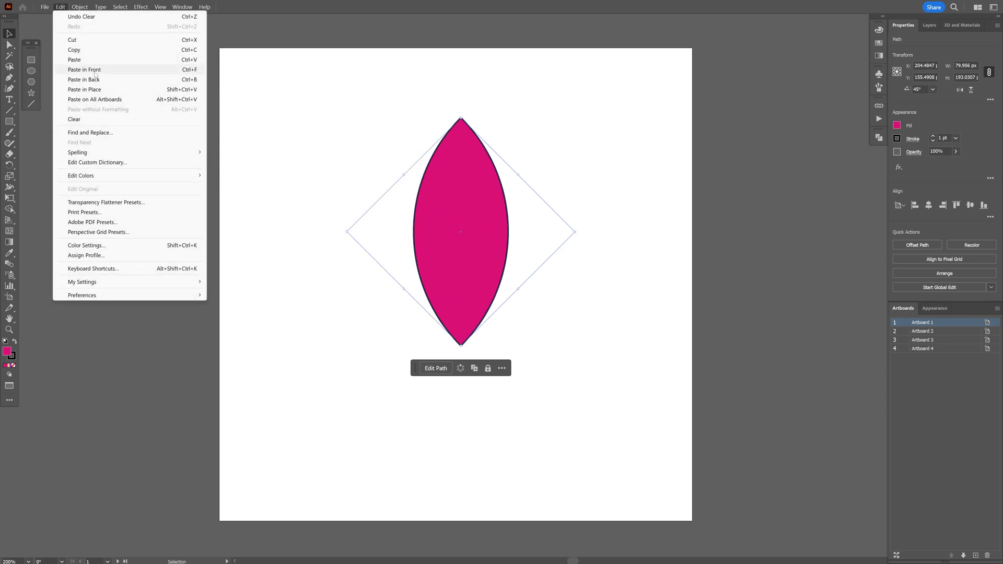
left_click(353, 72)
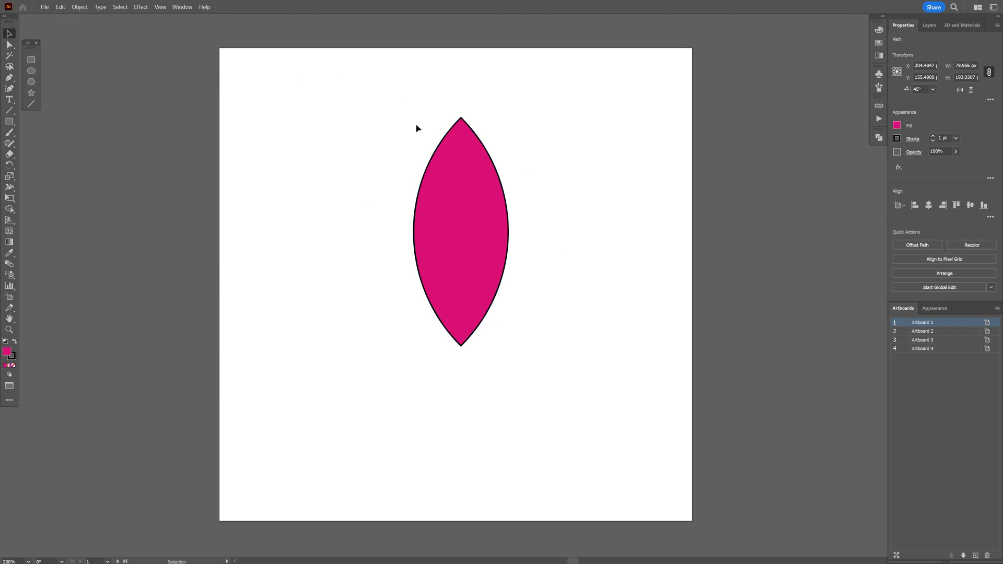
left_click(450, 219)
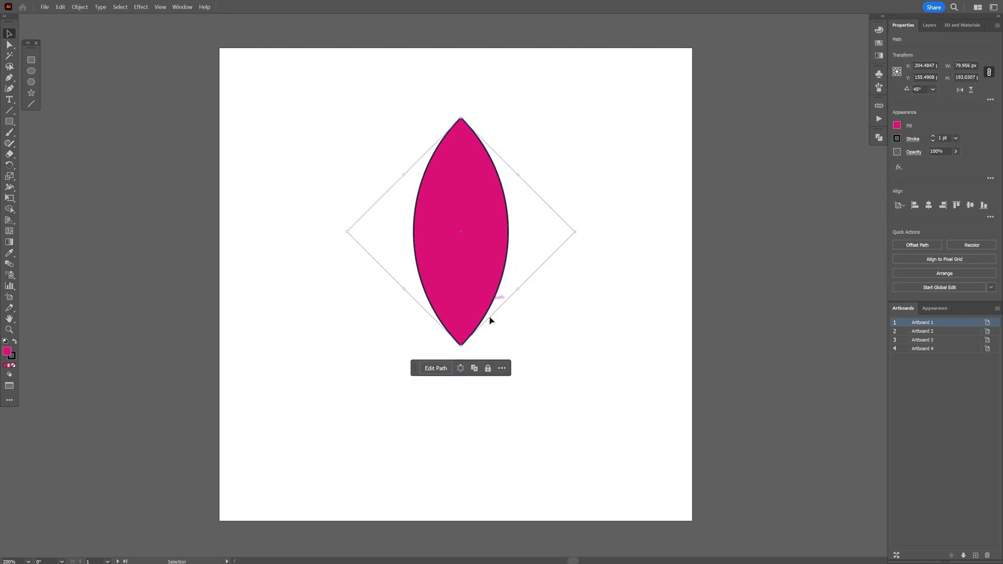
left_click(488, 369)
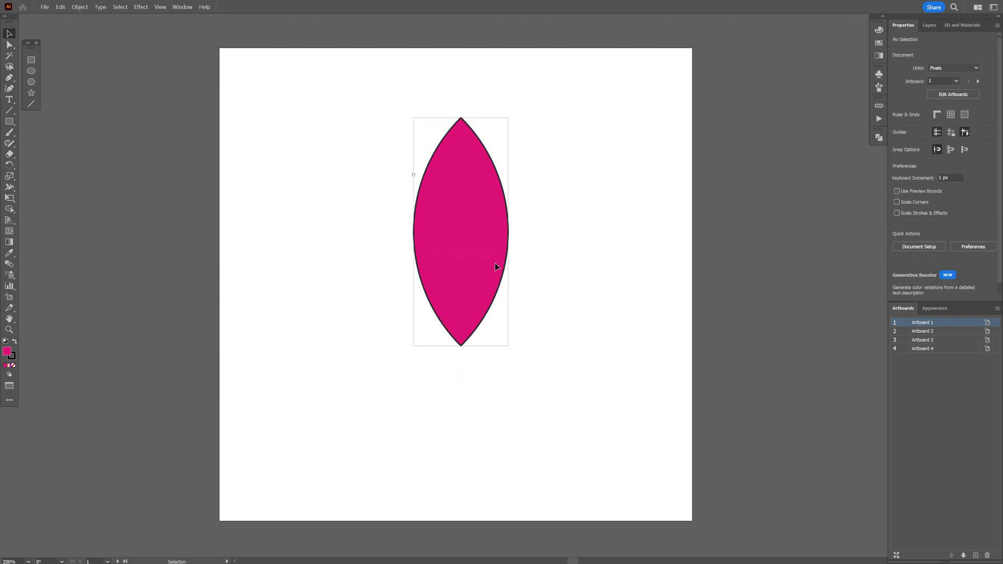
scroll(456, 191, "up", 3)
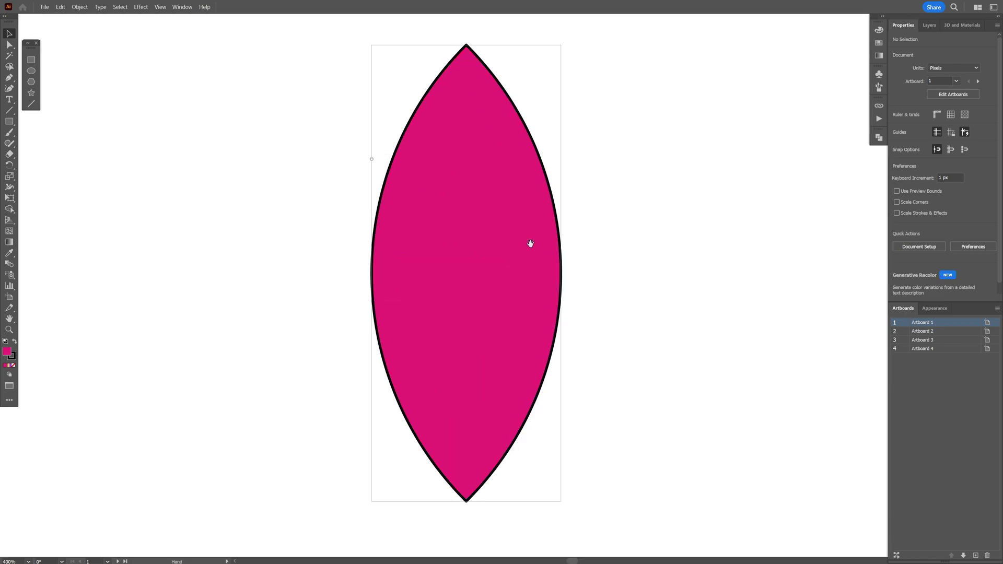
scroll(531, 251, "up", 1)
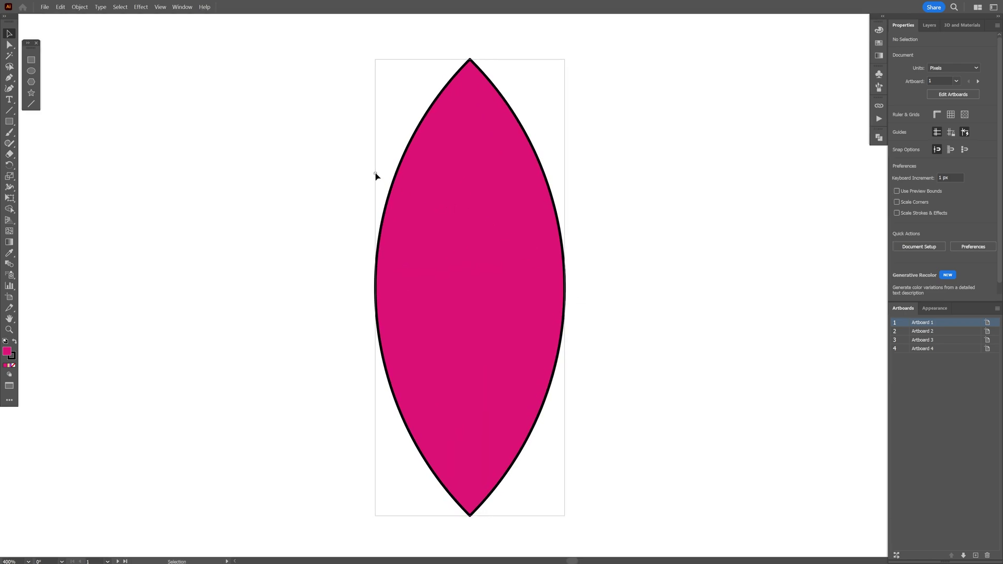
key("ctrl+alt+2")
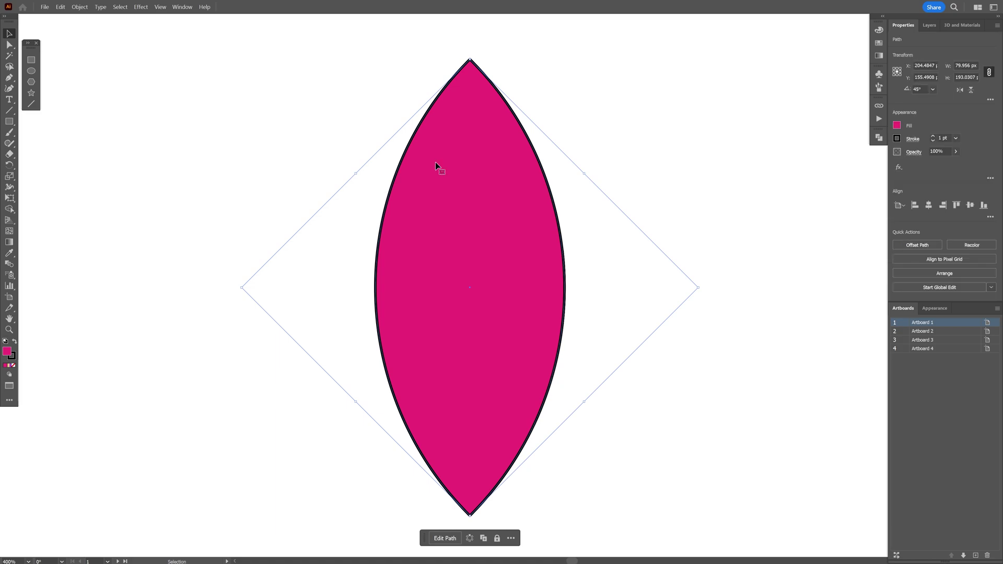
left_click(61, 7)
mouse_move(110, 295)
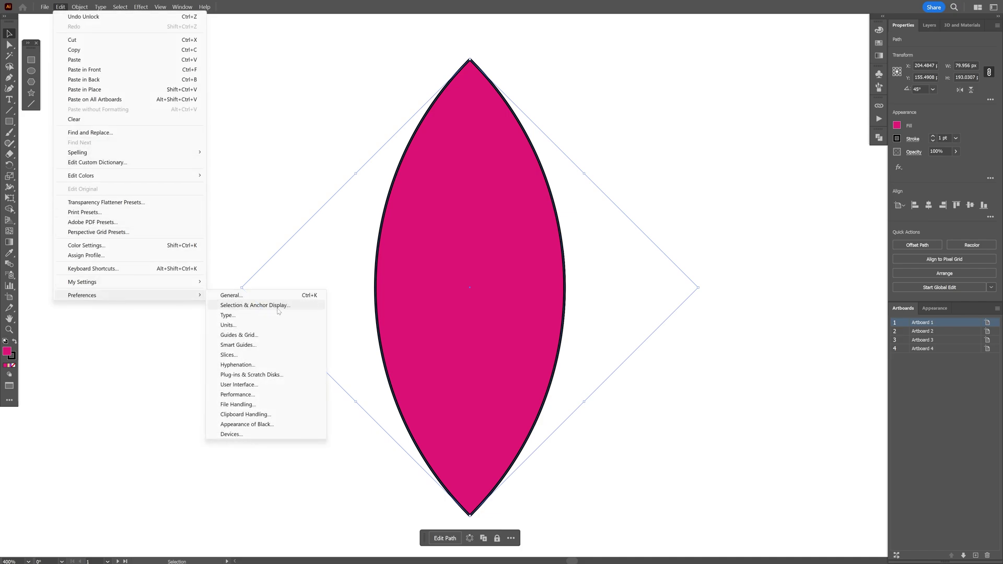
left_click(255, 305)
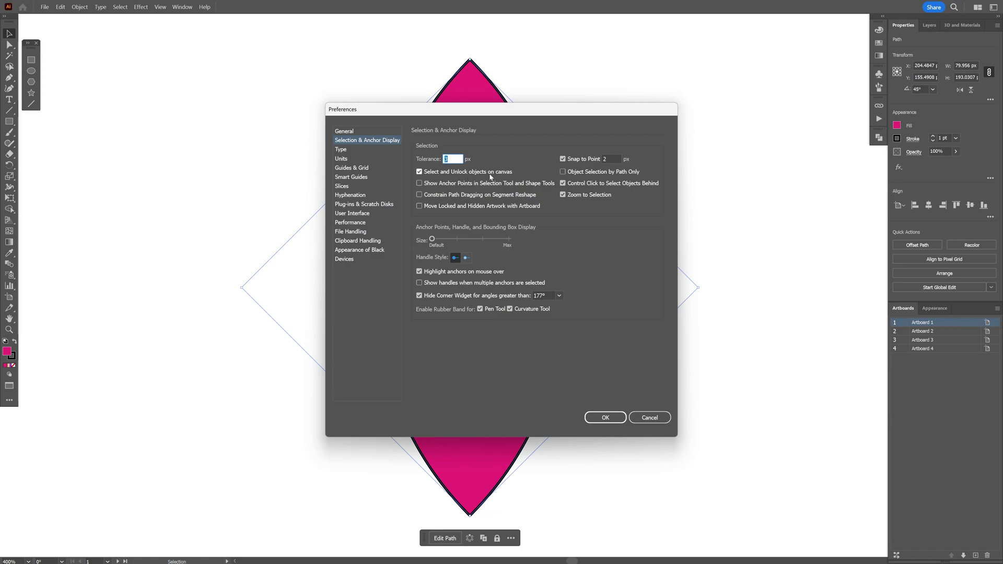
left_click(606, 416)
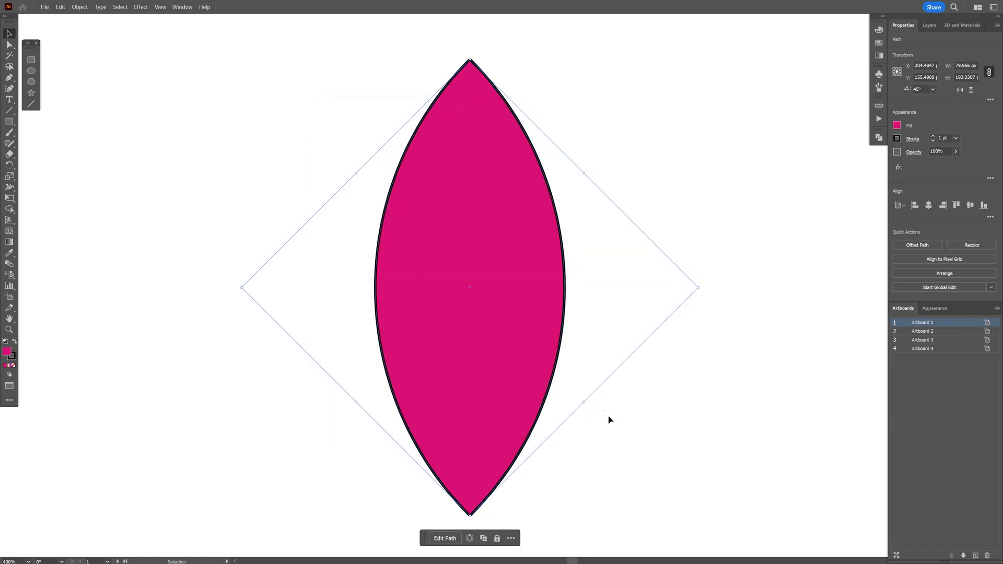
- Apply the preferences, drag the contextual task bar over the petal, and deselect the petal
key("ctrl+0")
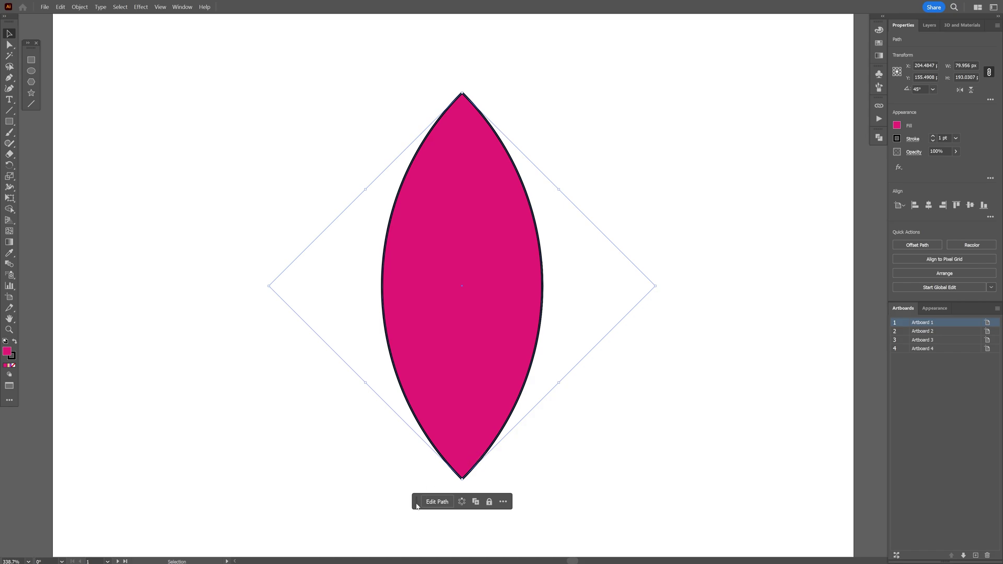
left_click_drag(417, 505, 620, 156)
left_click(550, 291)
scroll(550, 291, "down", 1)
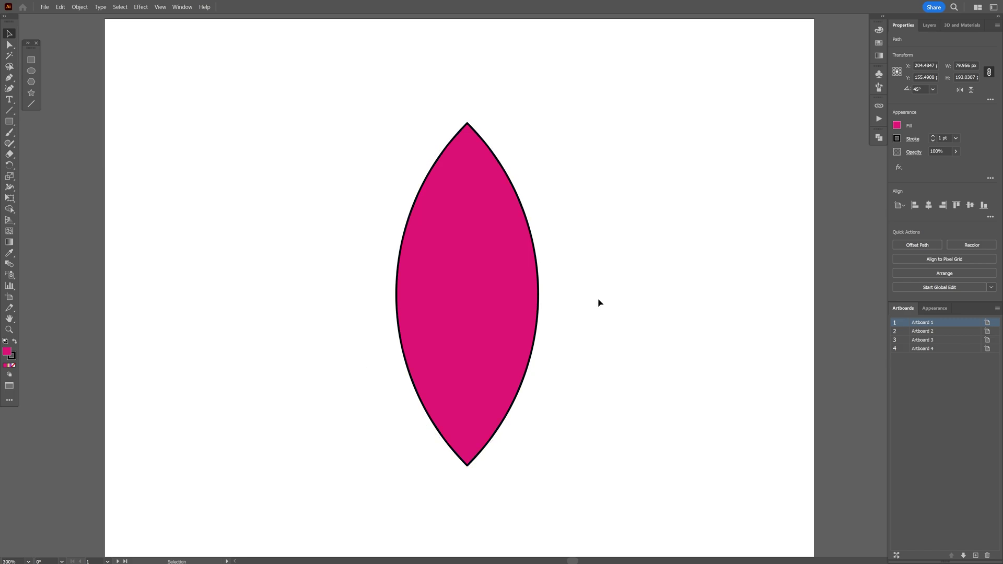
scroll(522, 279, "up", 1)
- Reset the task bar to its default position below the petal and nudge the petal upward
left_click(522, 280)
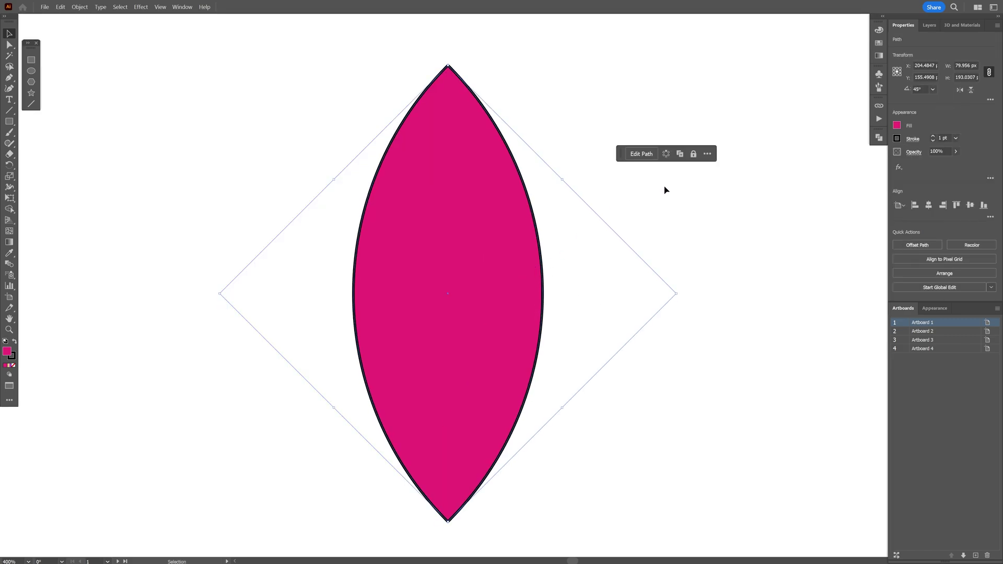
left_click(707, 155)
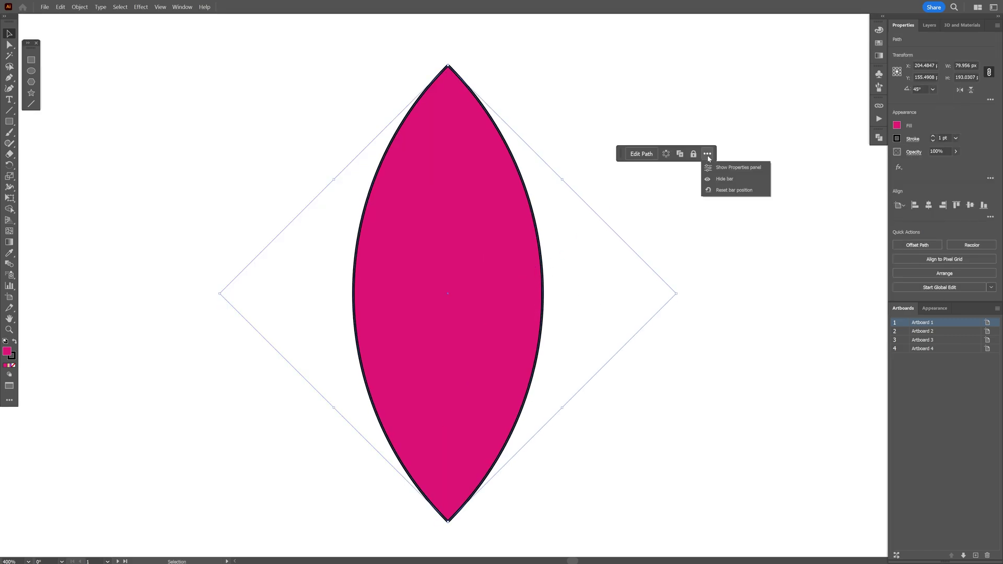
left_click(730, 190)
scroll(571, 341, "down", 2)
scroll(533, 347, "right", 2)
scroll(484, 341, "up", 2)
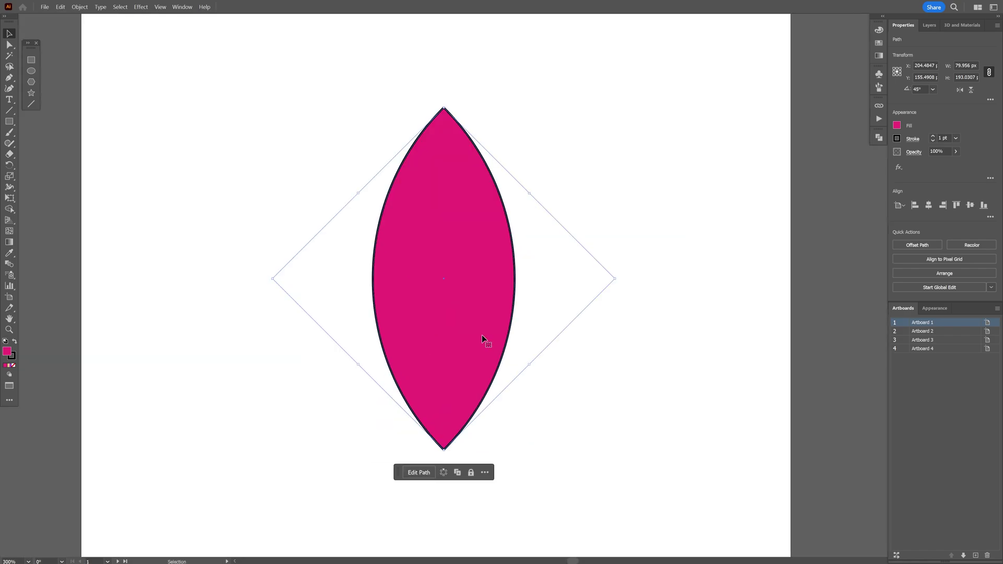
left_click_drag(386, 327, 429, 316)
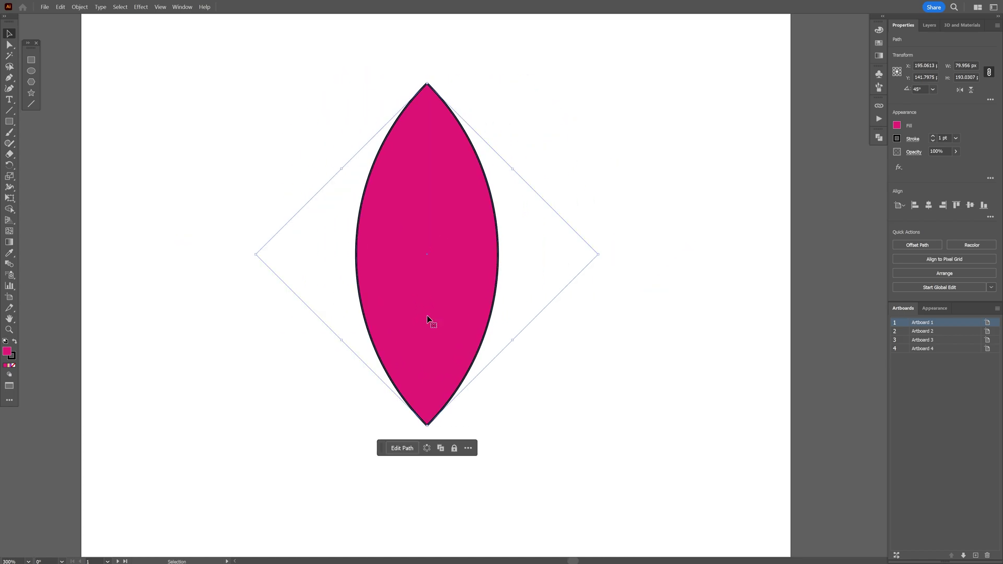
- Show the Properties panel from the task bar's ••• menu, hide the bar, then bring up the Window menu
left_click(468, 448)
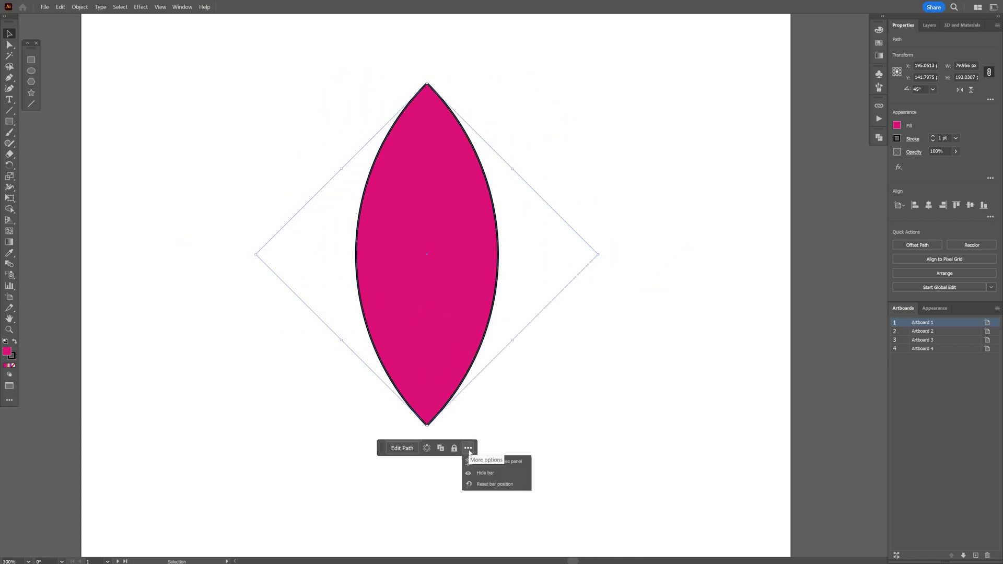
left_click(516, 466)
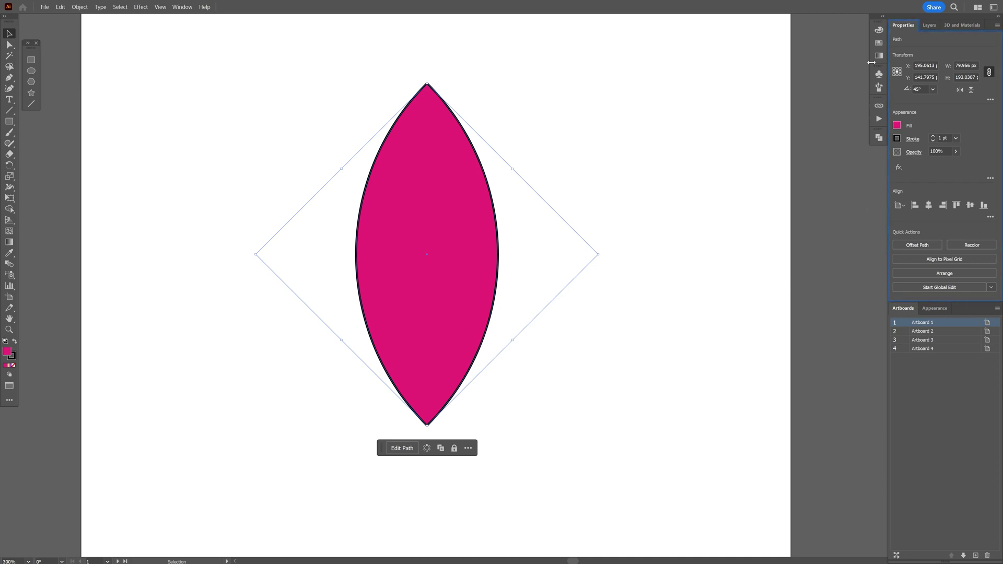
left_click(469, 449)
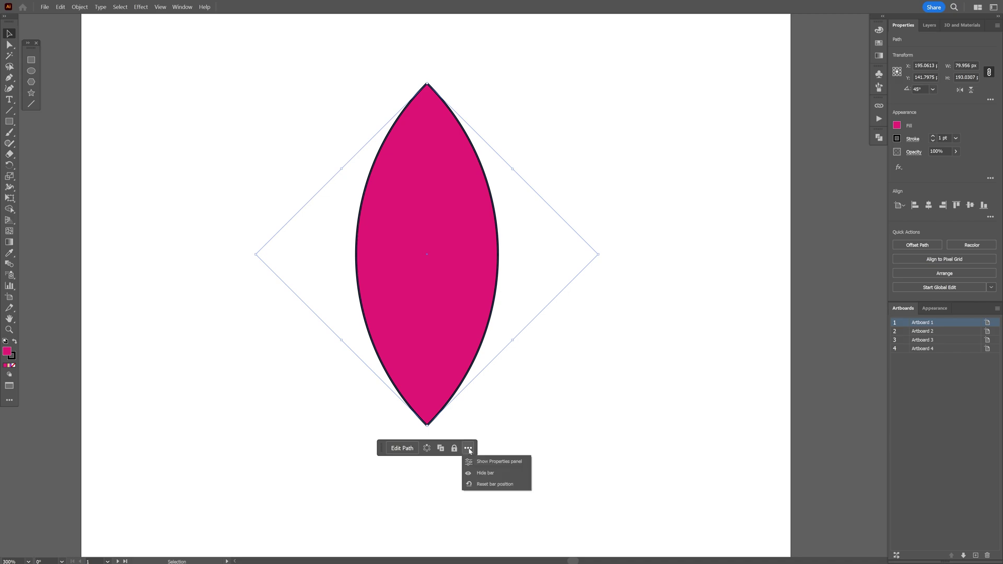
left_click(485, 473)
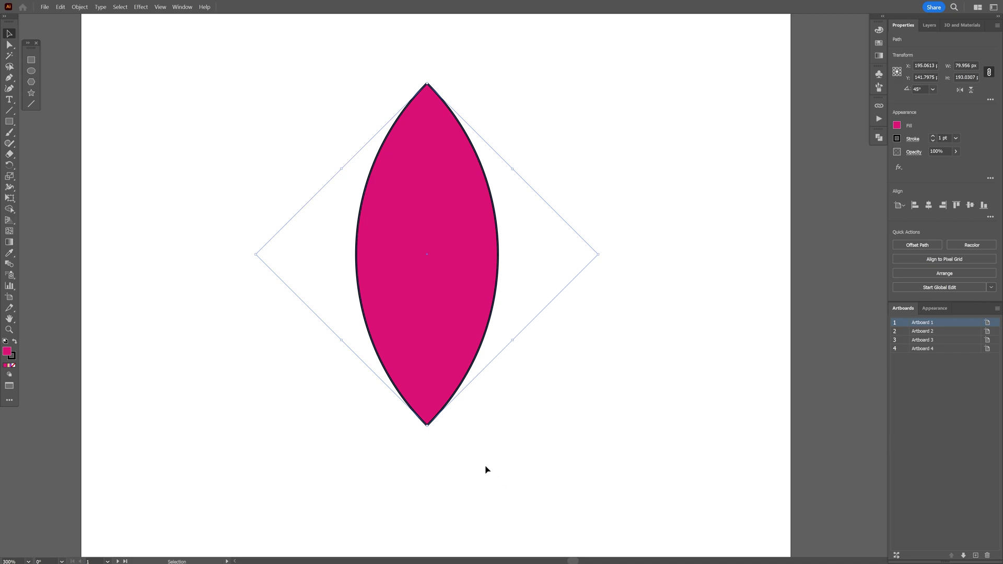
left_click(183, 7)
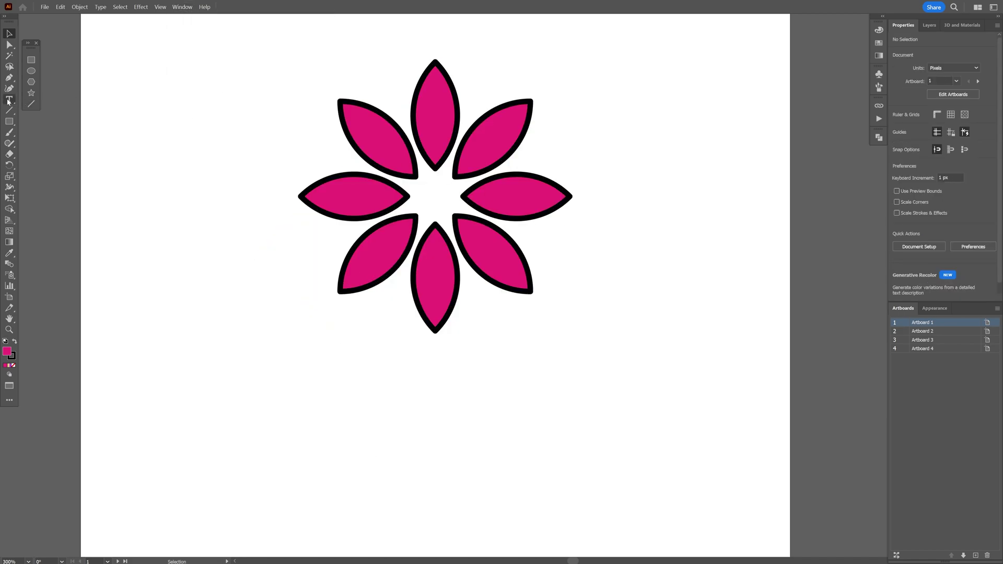
- Place 'Lorem ipsum' placeholder text below the flower and set it to Poppins Medium, 28 pt
left_click(8, 100)
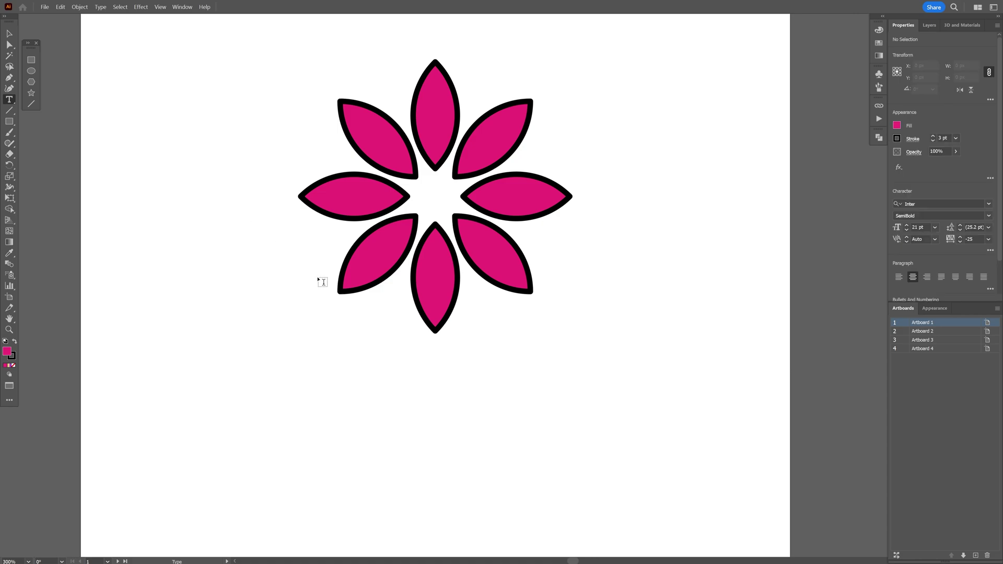
left_click(341, 411)
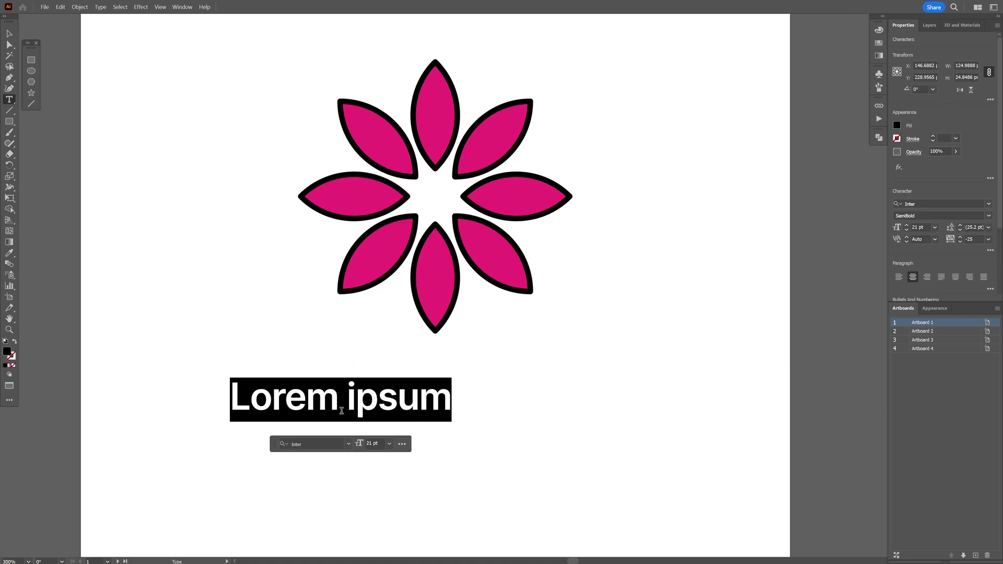
left_click(319, 445)
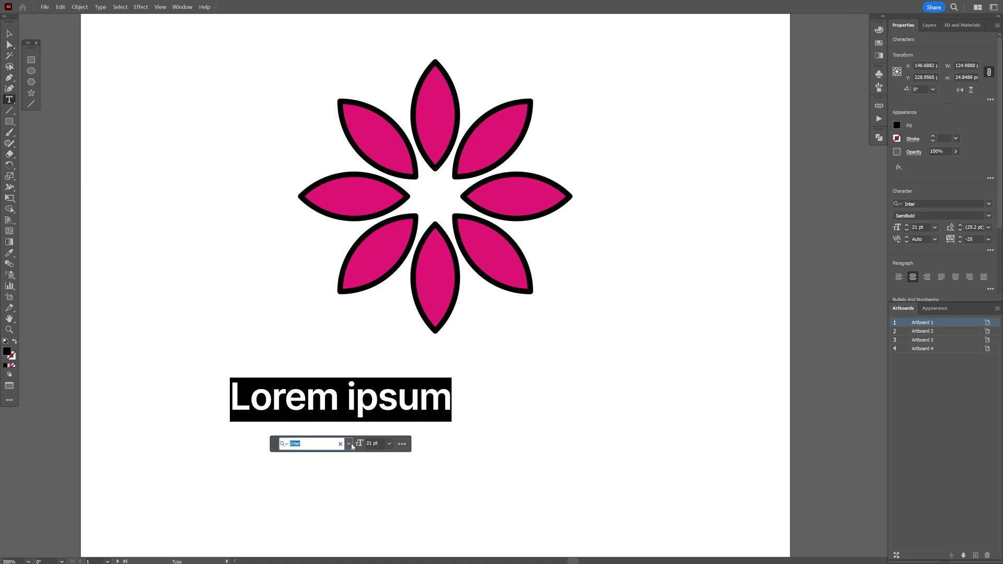
type("popp")
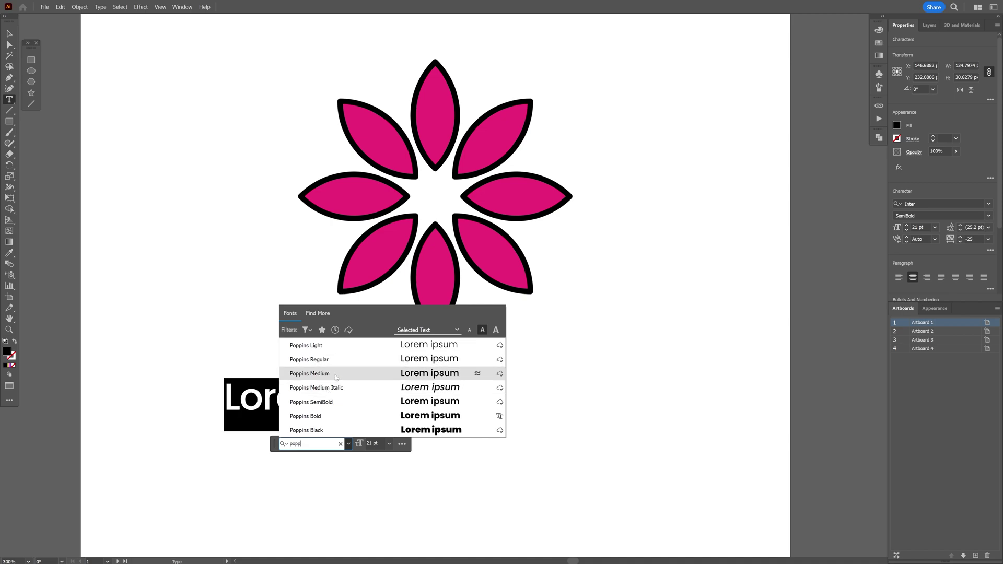
left_click(334, 374)
left_click(380, 455)
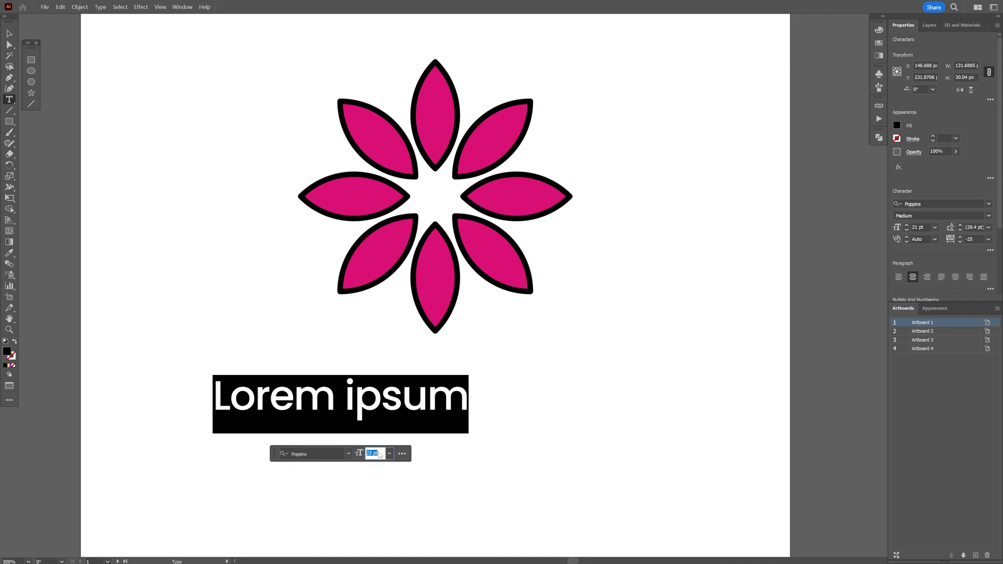
key("Up")
key("Up")
key("Up")
key("Up")
key("Up")
key("Up")
key("Up")
key("Up")
key("Up")
key("Down")
key("Down")
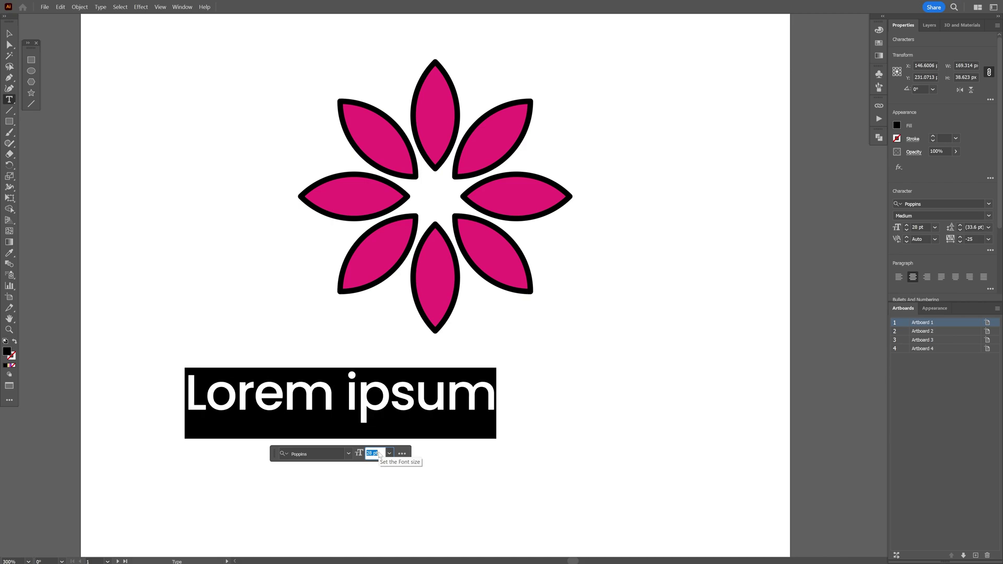
- Centre the text under the flower, try it as enlarged area type, then revert to point type
left_click(9, 34)
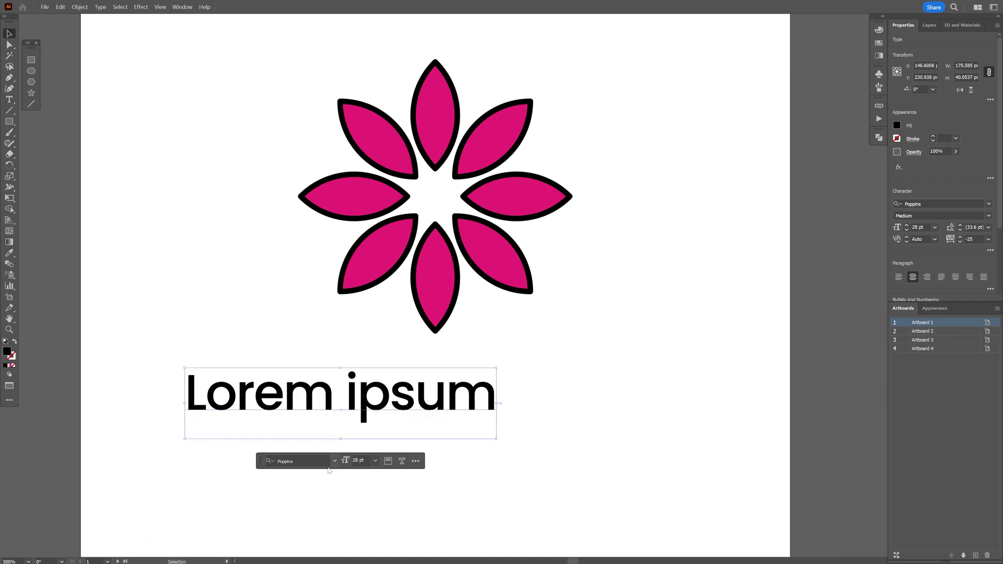
left_click_drag(302, 404, 364, 395)
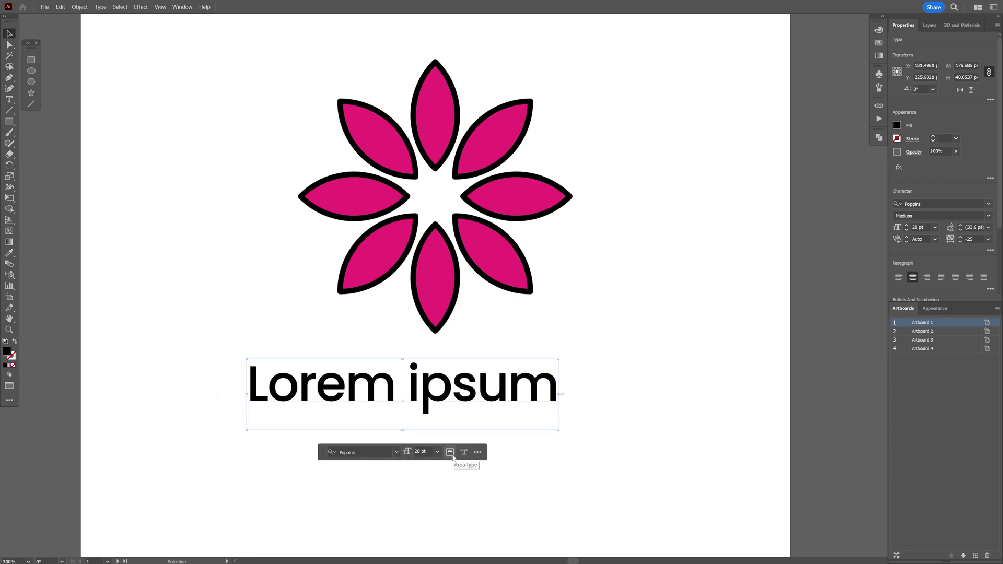
left_click(450, 452)
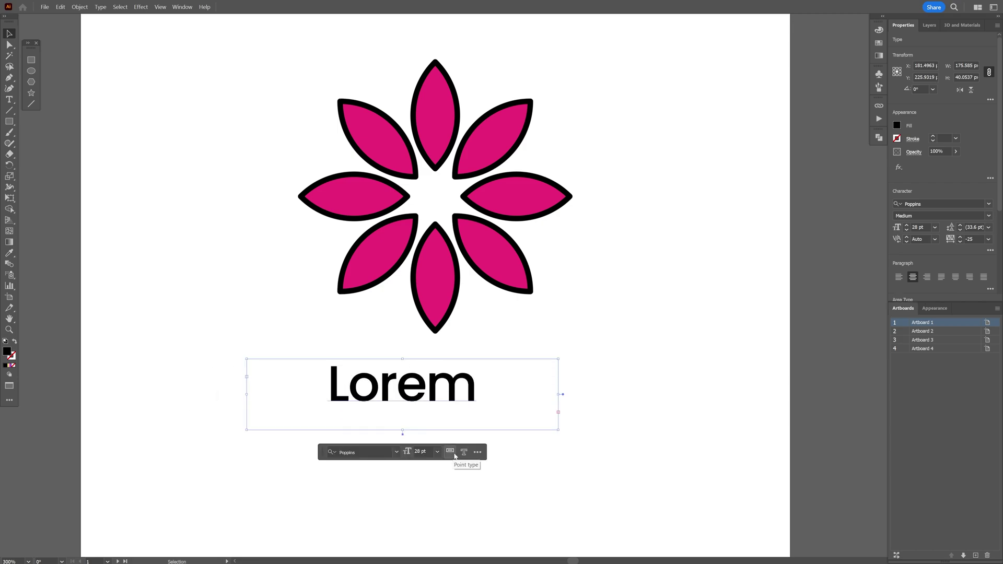
left_click_drag(558, 430, 718, 523)
double_click(633, 389)
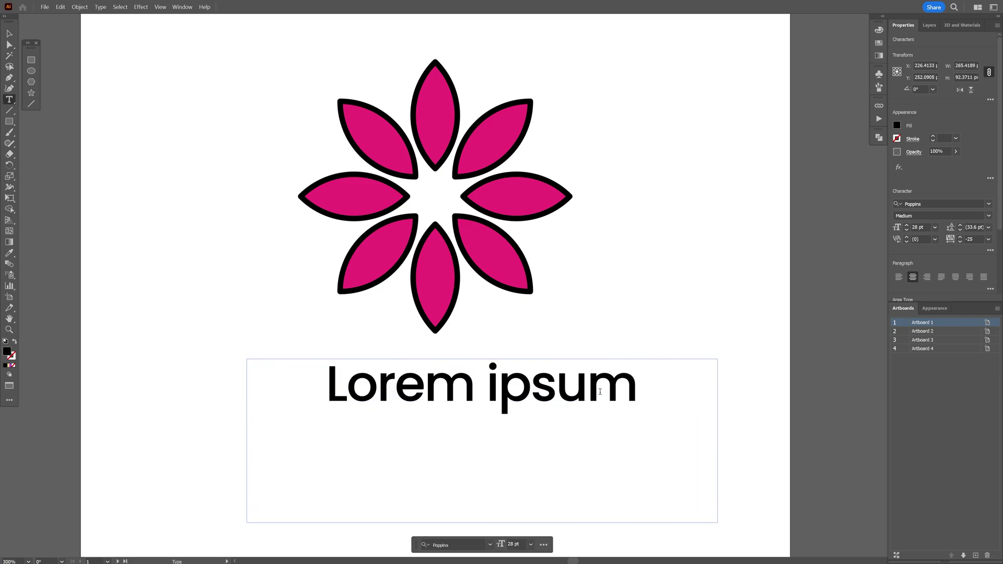
type("serrgtetrhwtrehrehter")
type("therherf")
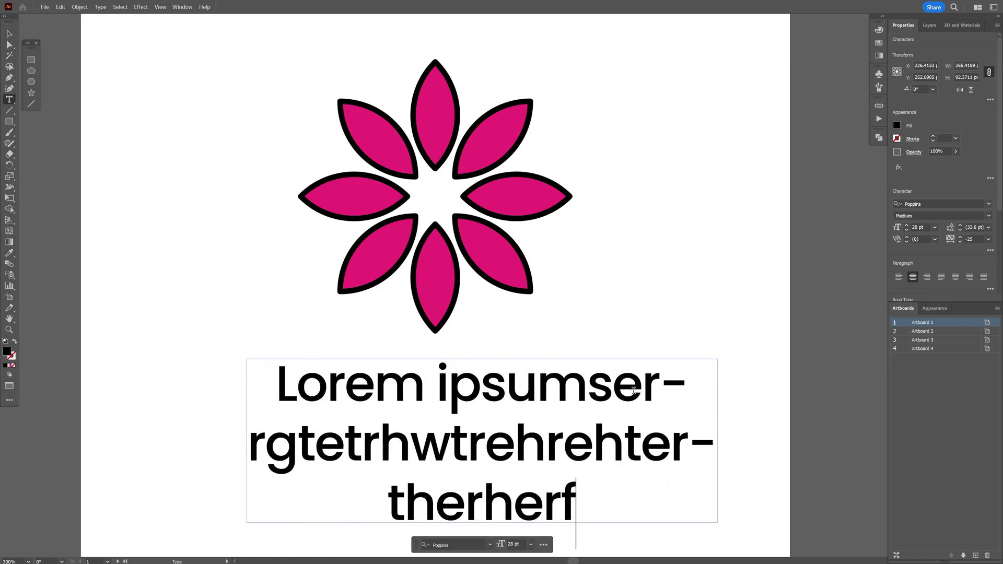
key("Escape")
key("ctrl+z")
key("ctrl+z")
key("ctrl+z")
key("ctrl+z")
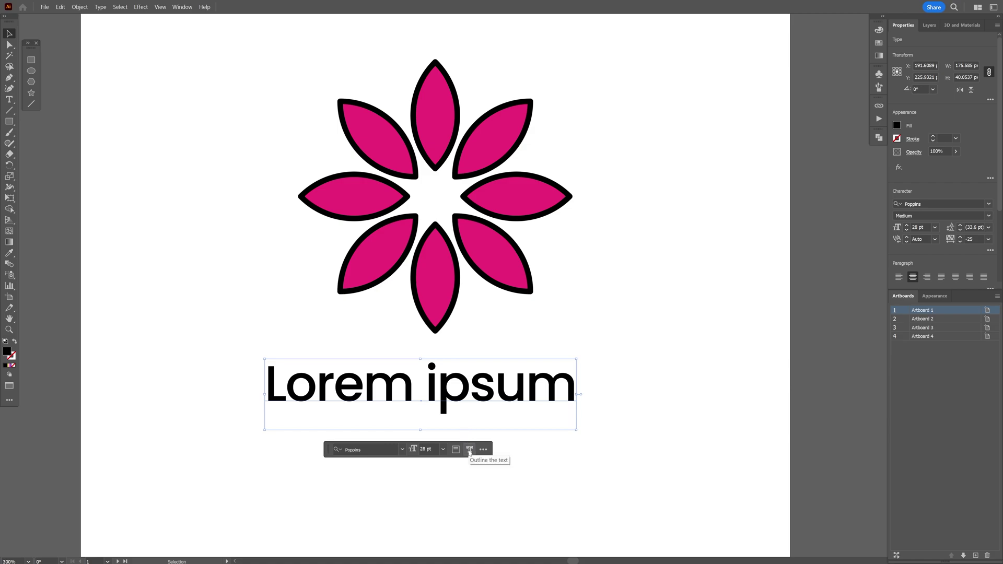
- Convert the caption text to outlines, then select the geometric artwork group on Artboard 2
left_click(469, 450)
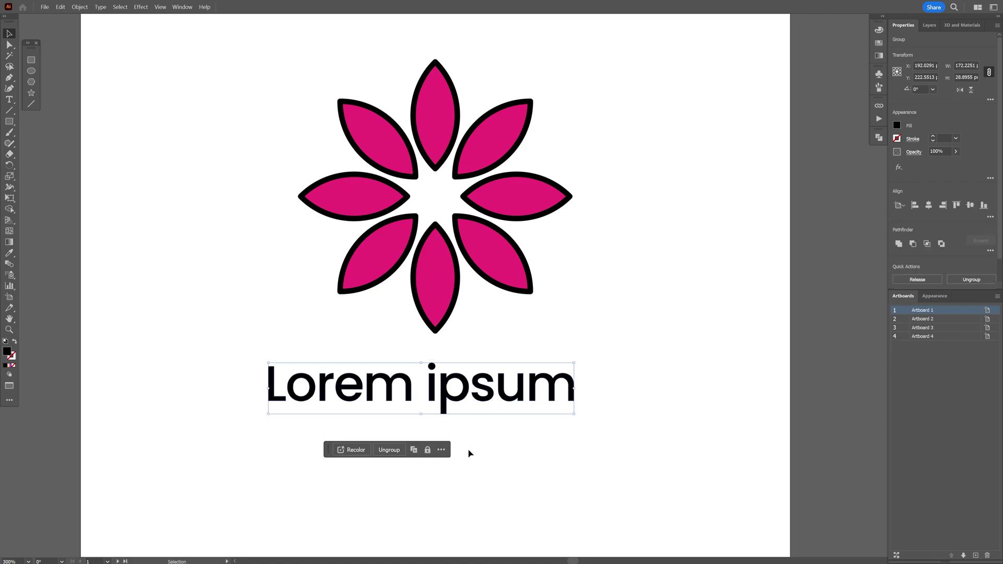
left_click(469, 453)
left_click(459, 391)
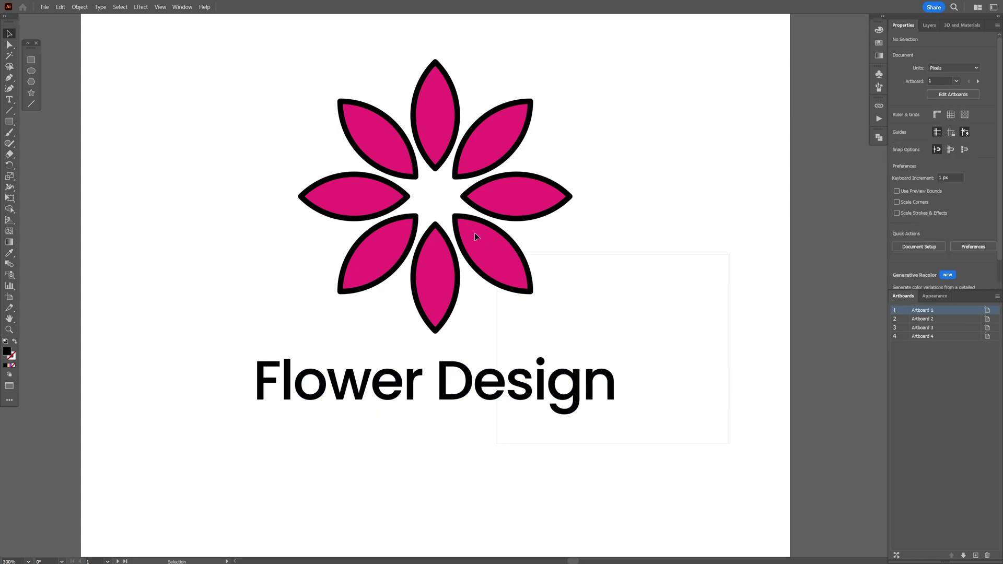
left_click_drag(474, 234, 360, 148)
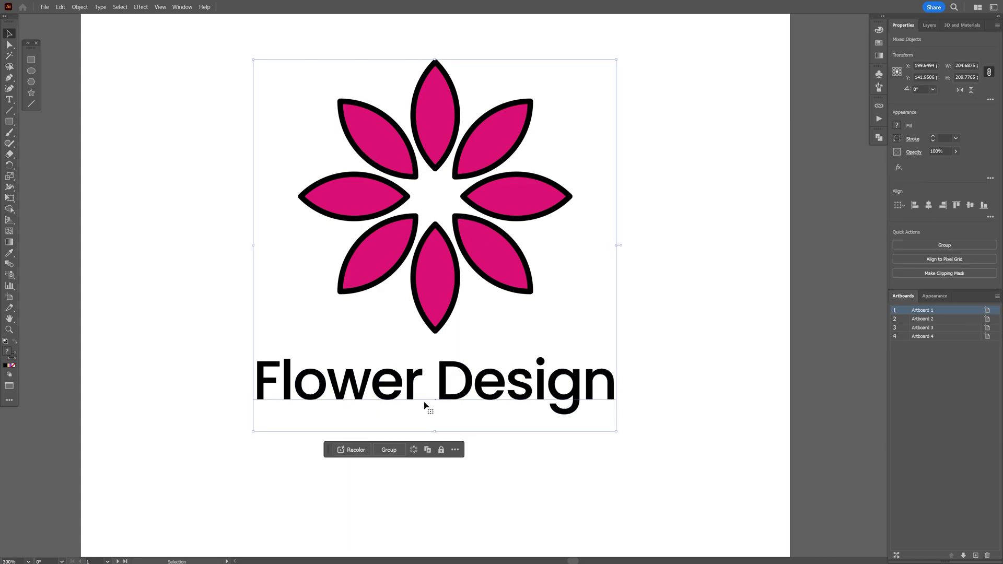
left_click(662, 248)
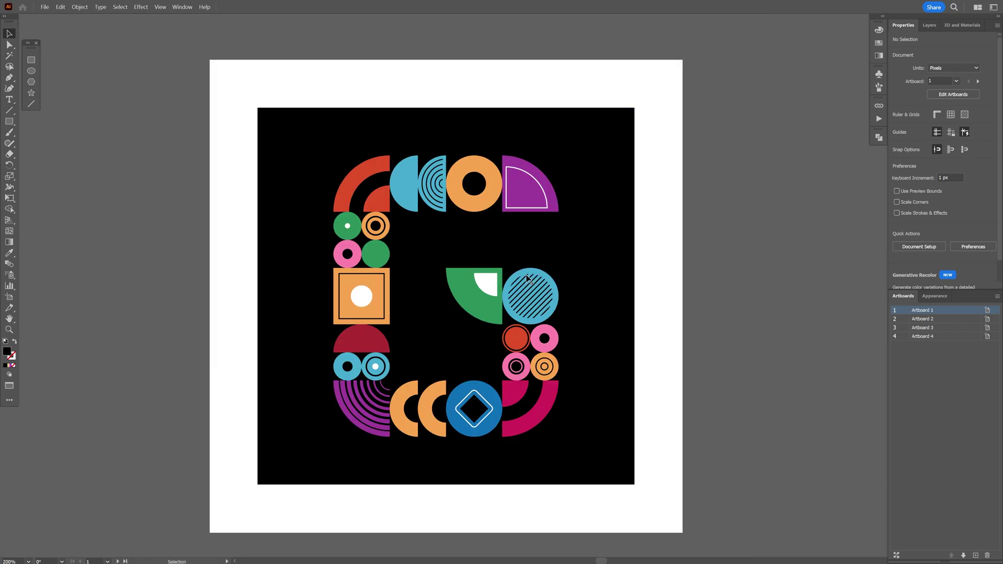
left_click(527, 280)
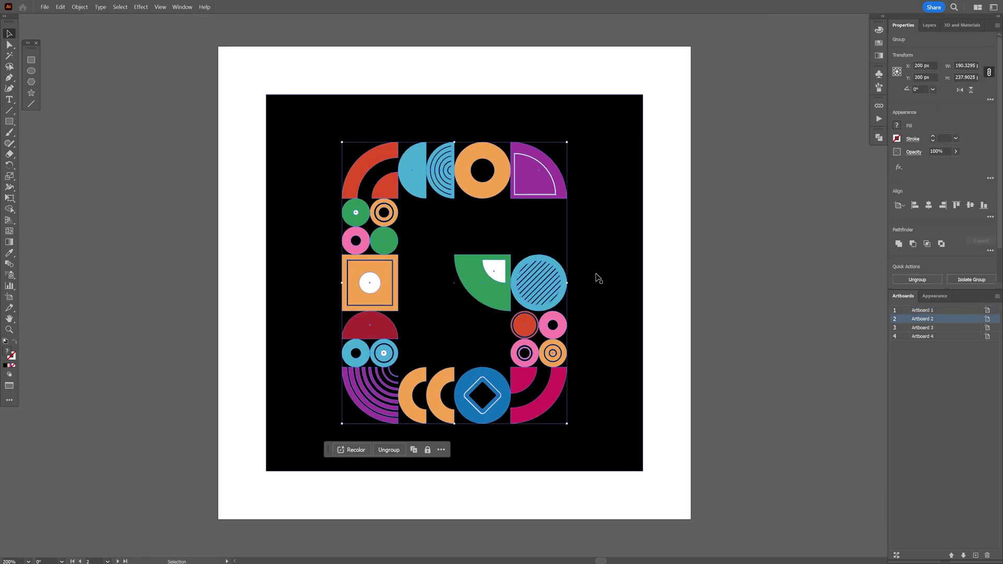
- Recolor the geometric artwork by dragging the colour wheel markers to shift its harmony
left_click(355, 450)
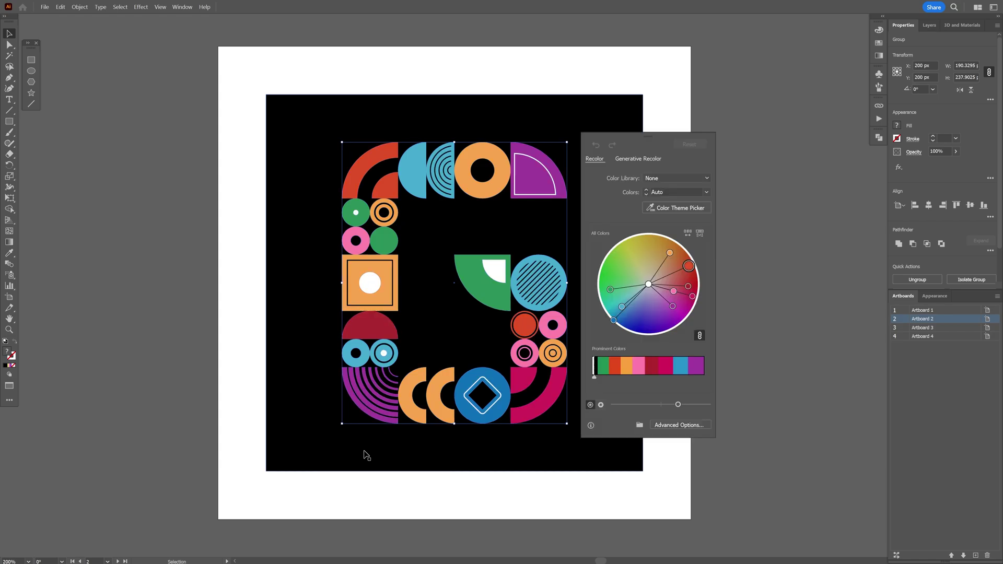
left_click_drag(610, 290, 625, 260)
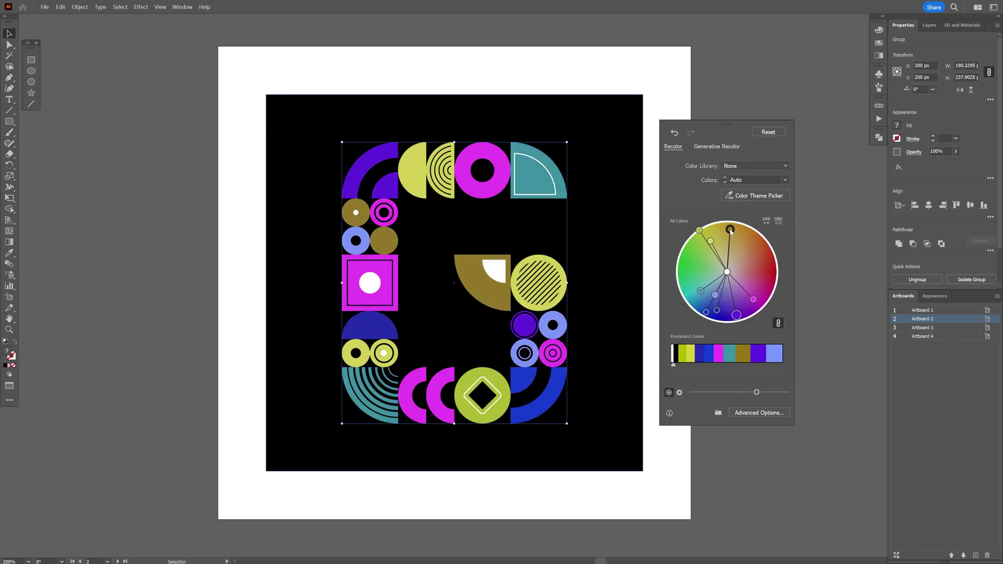
left_click_drag(734, 234, 746, 233)
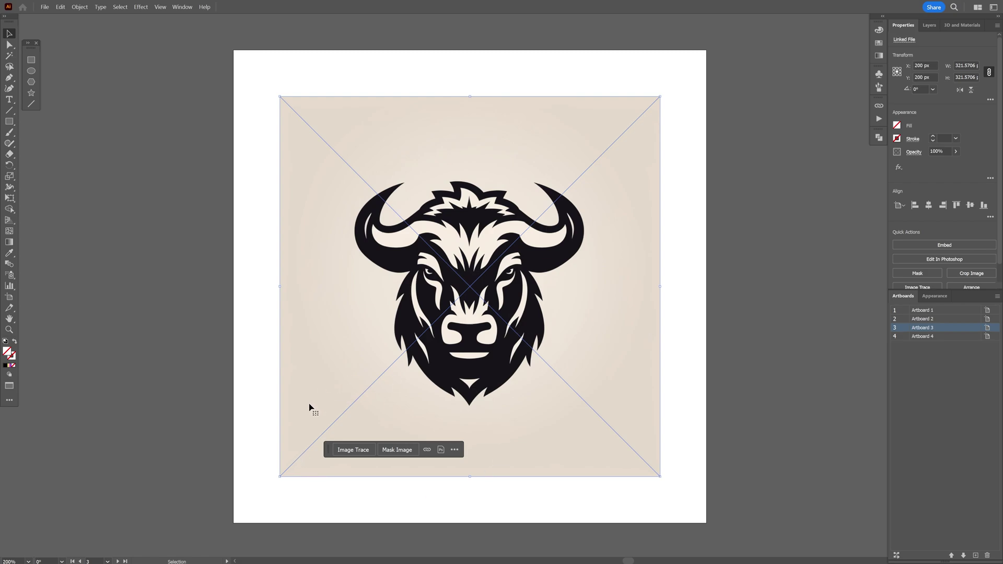
- Clip the bull image with a mask, shrink it to about 230 px, then undo the mask
left_click(410, 451)
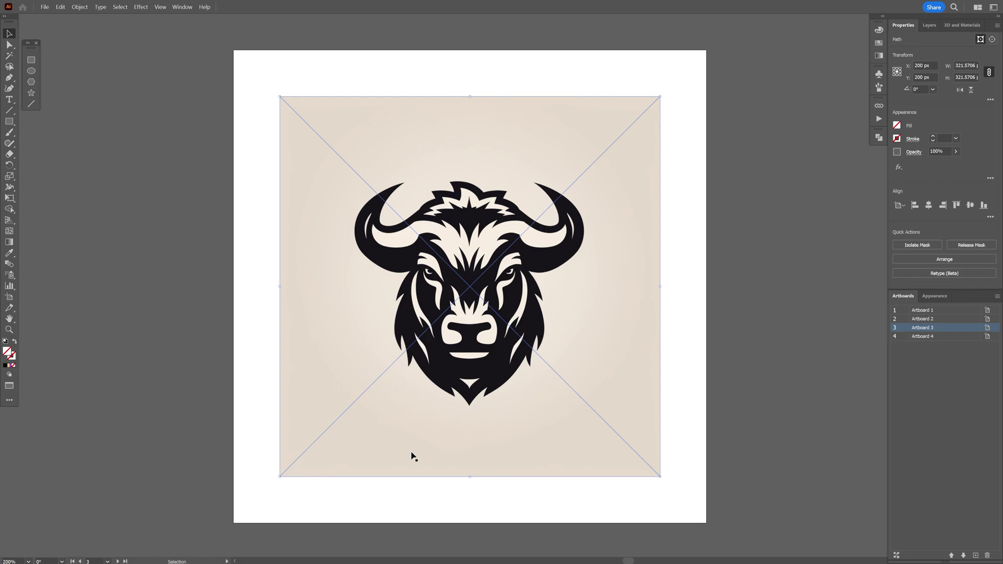
left_click_drag(661, 97, 609, 148)
left_click_drag(279, 476, 330, 423)
key("ctrl+z")
key("ctrl+z")
key("ctrl+z")
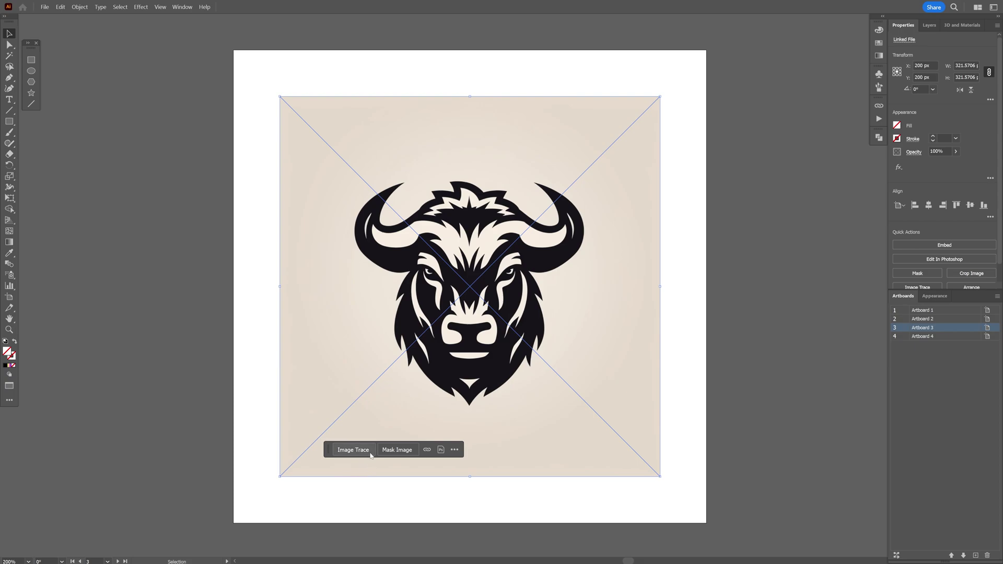
- Image Trace the bull, zoom in, and move the Image Trace panel aside
left_click(353, 450)
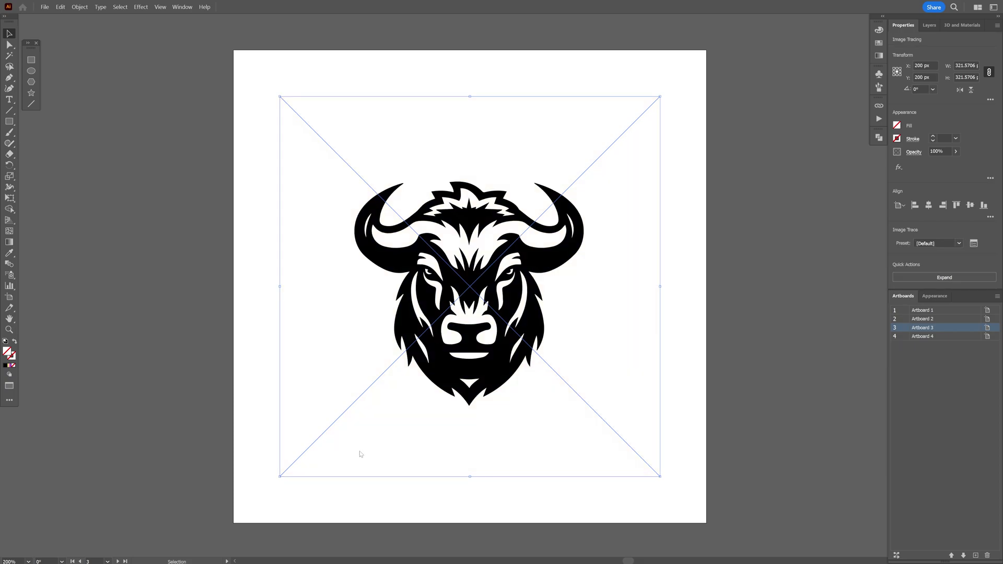
key("ctrl+equal")
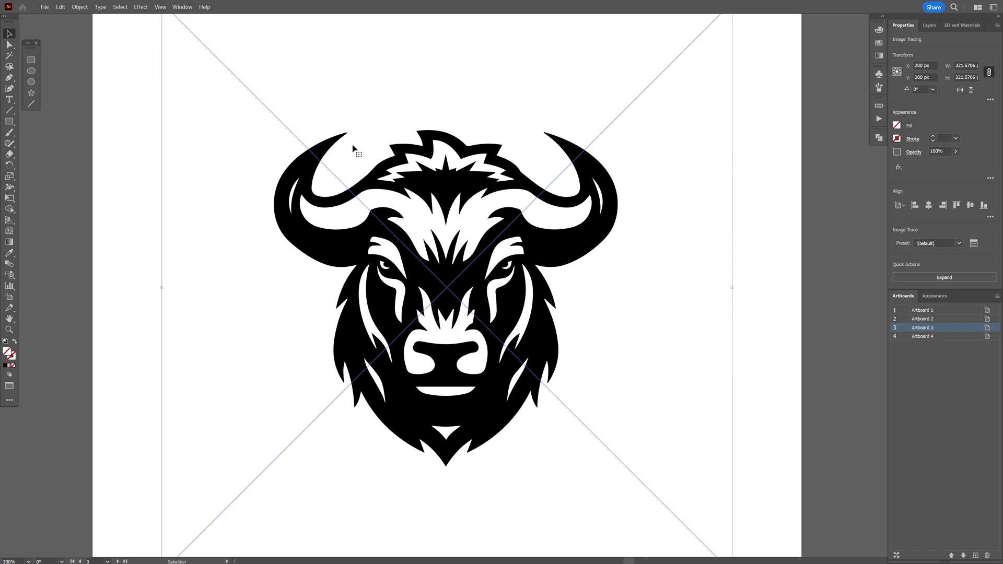
left_click(180, 7)
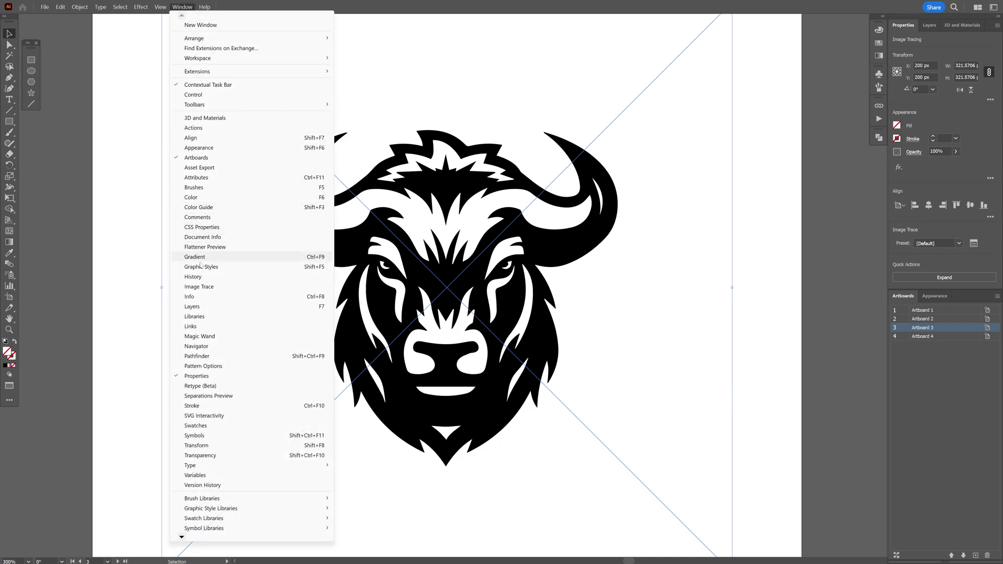
left_click(200, 286)
mouse_move(227, 232)
left_mouse_down()
mouse_move(421, 208)
mouse_move(689, 283)
mouse_move(678, 284)
left_mouse_up()
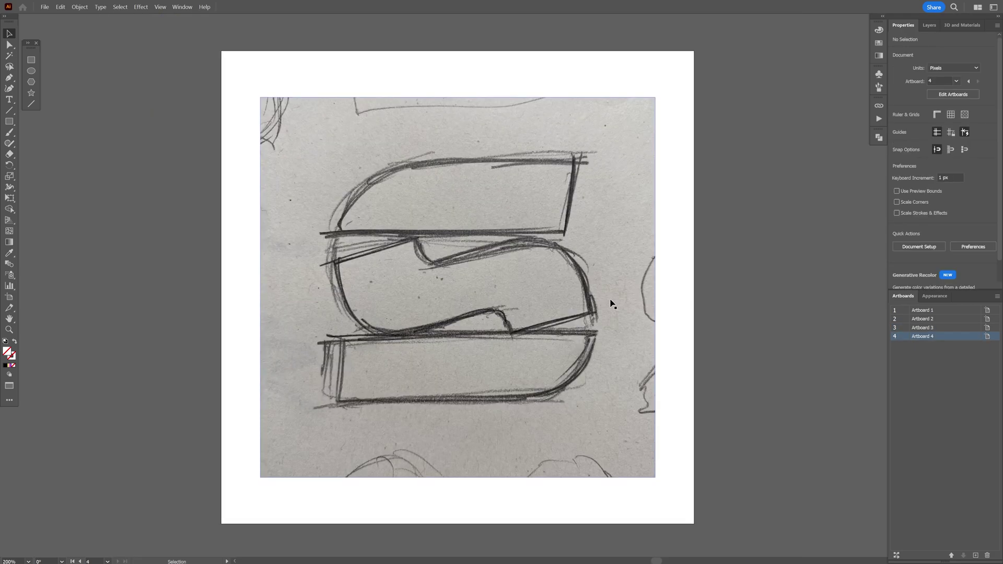
- Save the selected pencil sketch as AI_Image.psd via Edit Original and switch to Photoshop
left_click(611, 302)
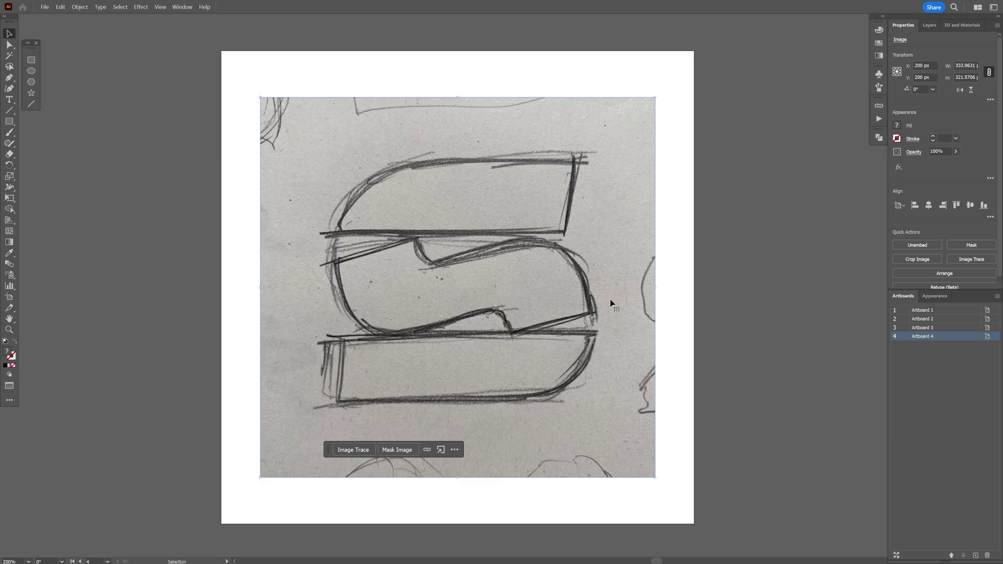
left_click(427, 451)
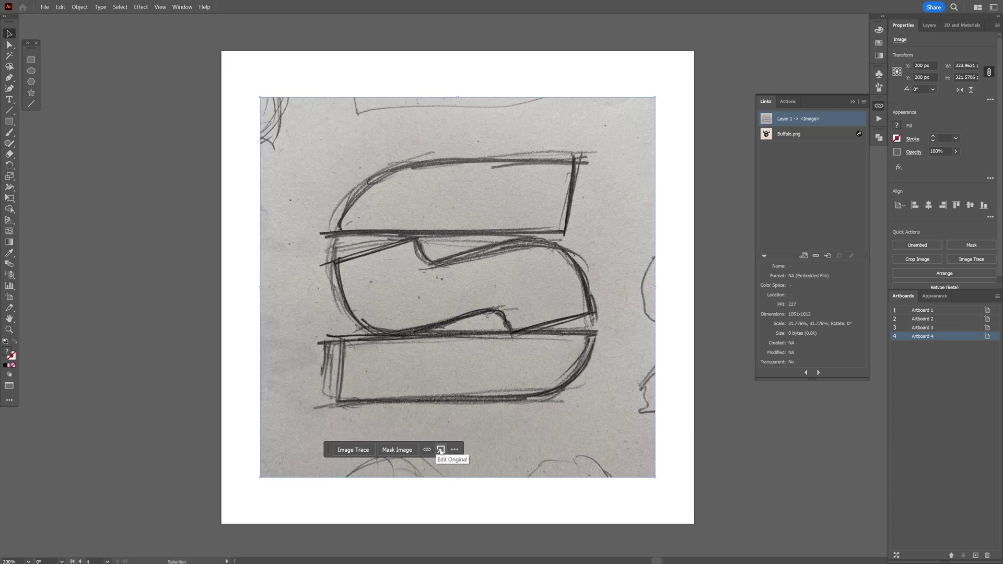
left_click(440, 451)
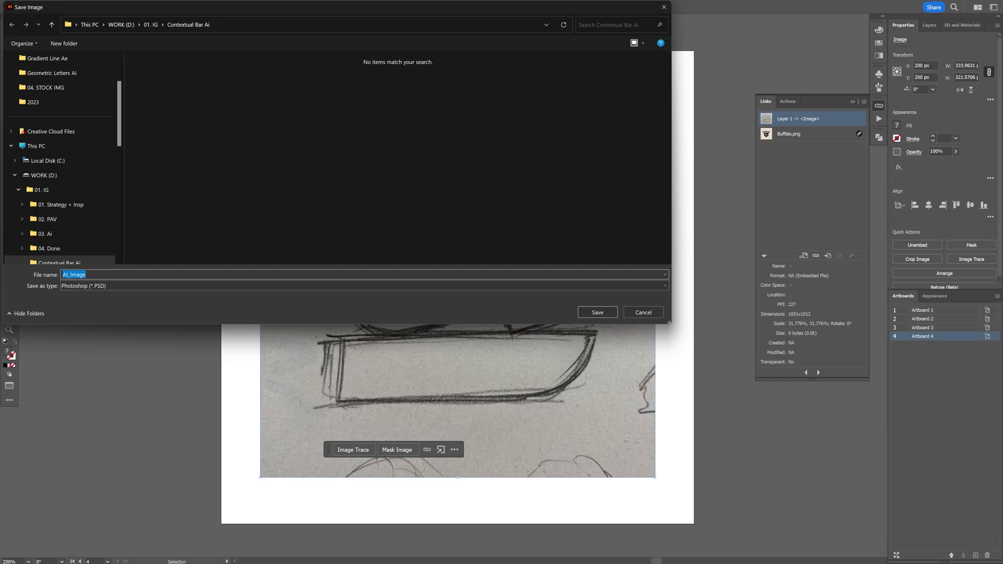
left_click(597, 313)
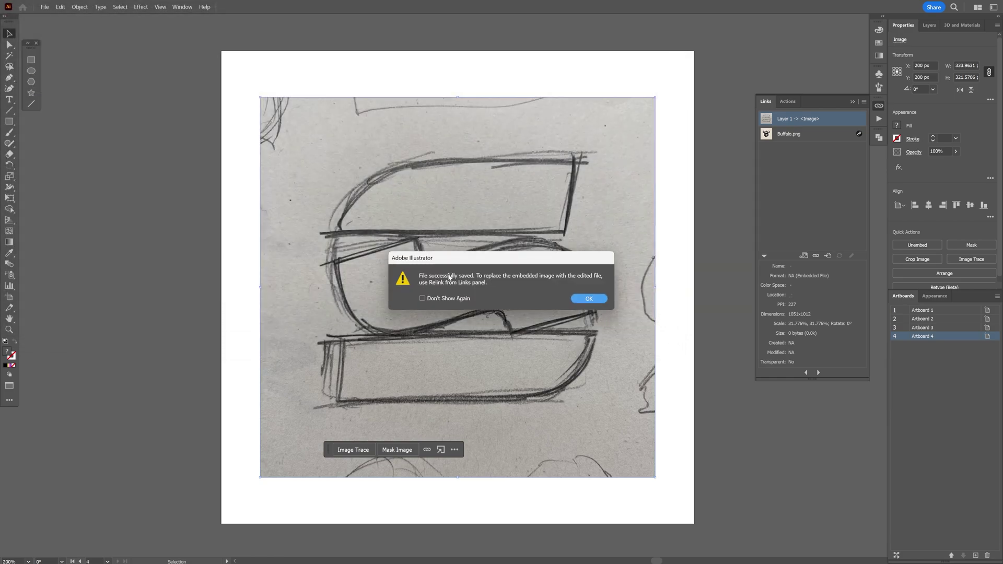
left_click(588, 299)
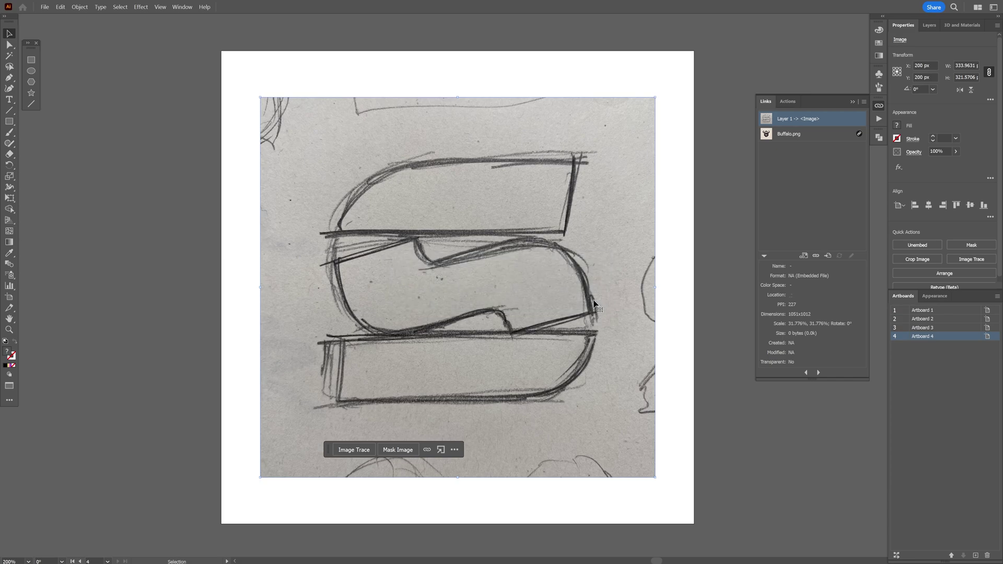
key("alt+Tab")
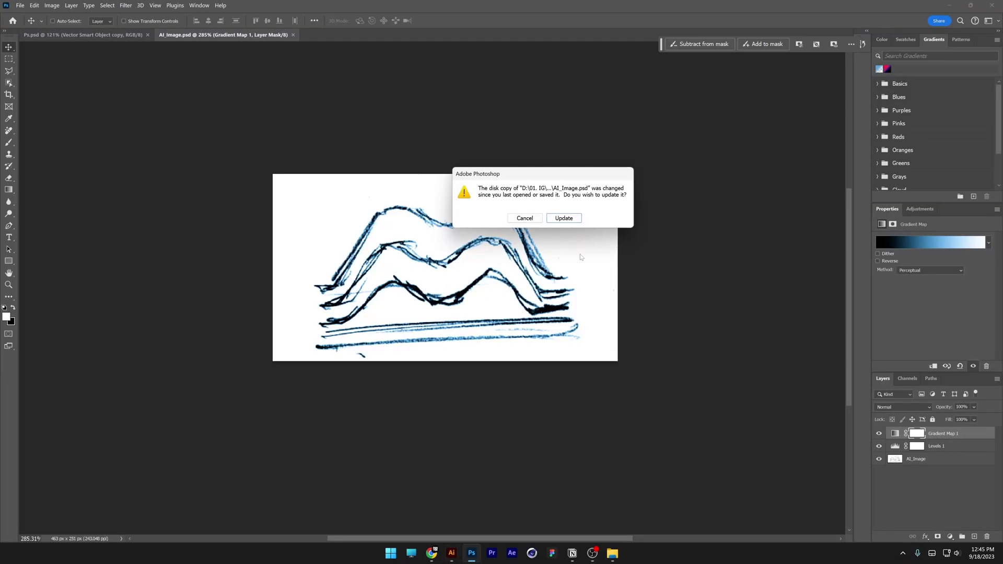
- Reload the changed sketch file and fit the whole S sketch in full-screen view
left_click(566, 219)
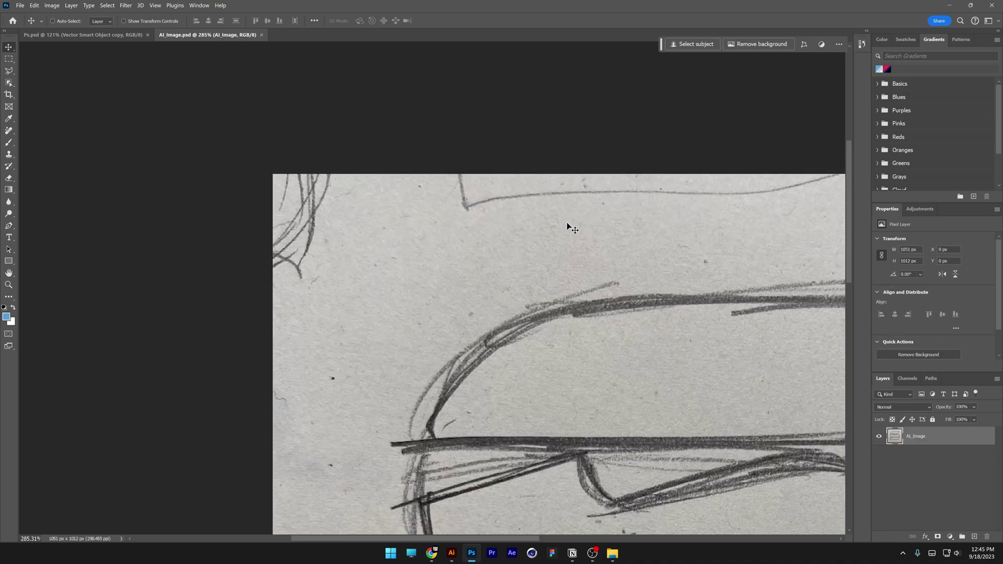
scroll(602, 339, "down", 1)
mouse_move(603, 339)
left_mouse_down()
mouse_move(374, 200)
mouse_move(397, 200)
left_mouse_up()
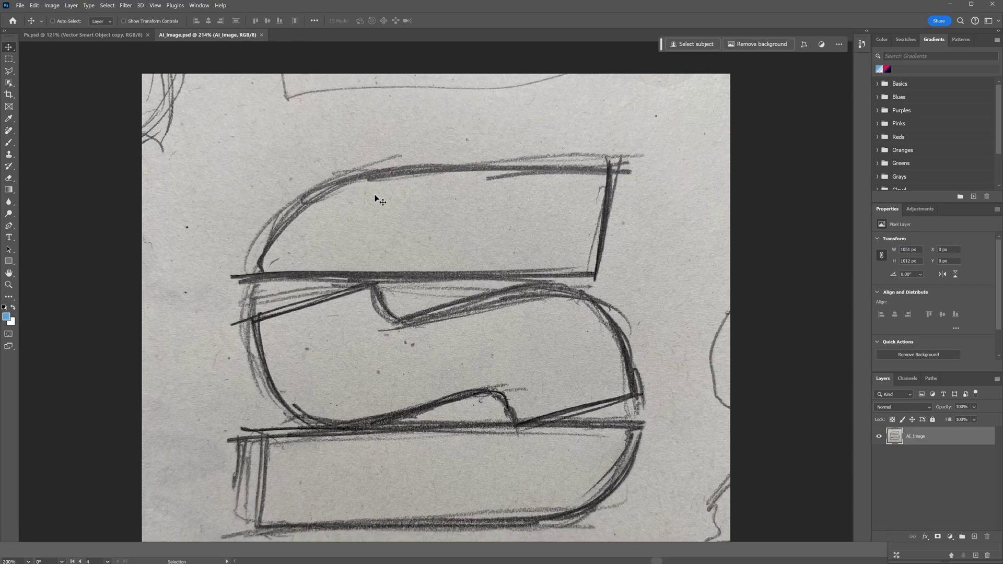
key("f")
scroll(472, 269, "down", 1)
- Add a Levels adjustment layer with the black point raised to 56
left_click(920, 215)
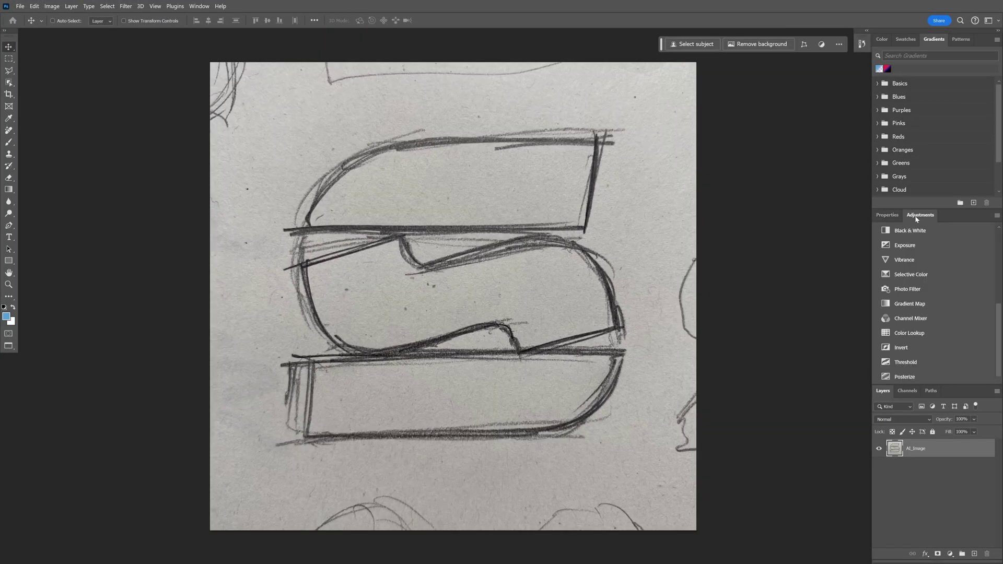
scroll(935, 261, "up", 5)
left_click(887, 364)
left_click_drag(891, 312, 913, 312)
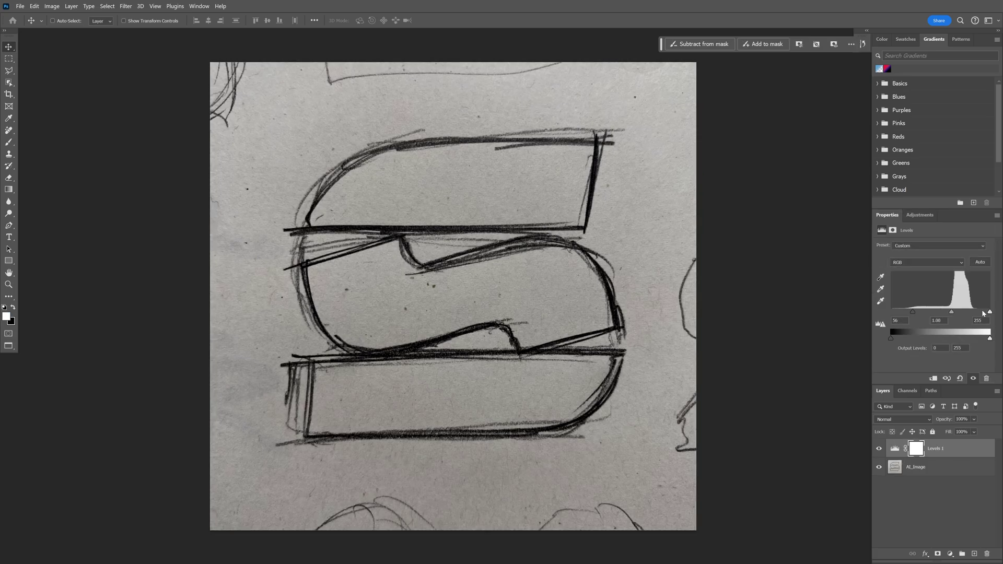
left_click_drag(990, 311, 964, 313)
- Add a Black & White adjustment layer and save the sketch
left_click(920, 215)
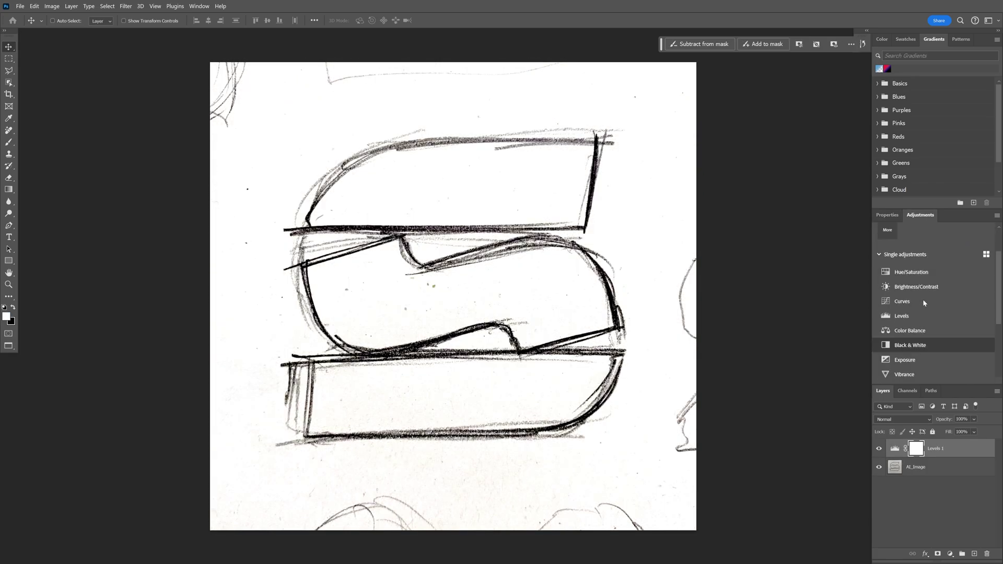
left_click(913, 298)
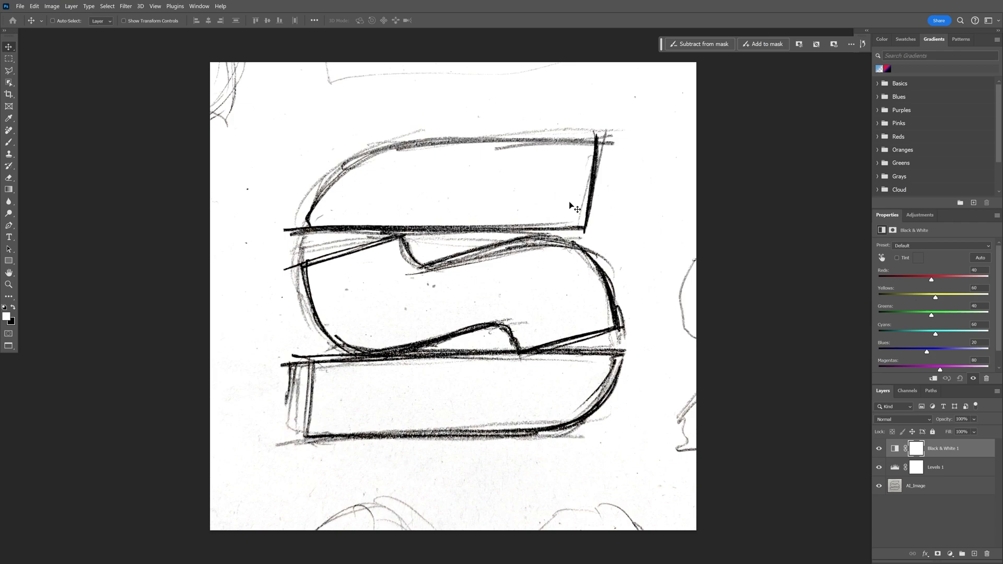
left_click(20, 5)
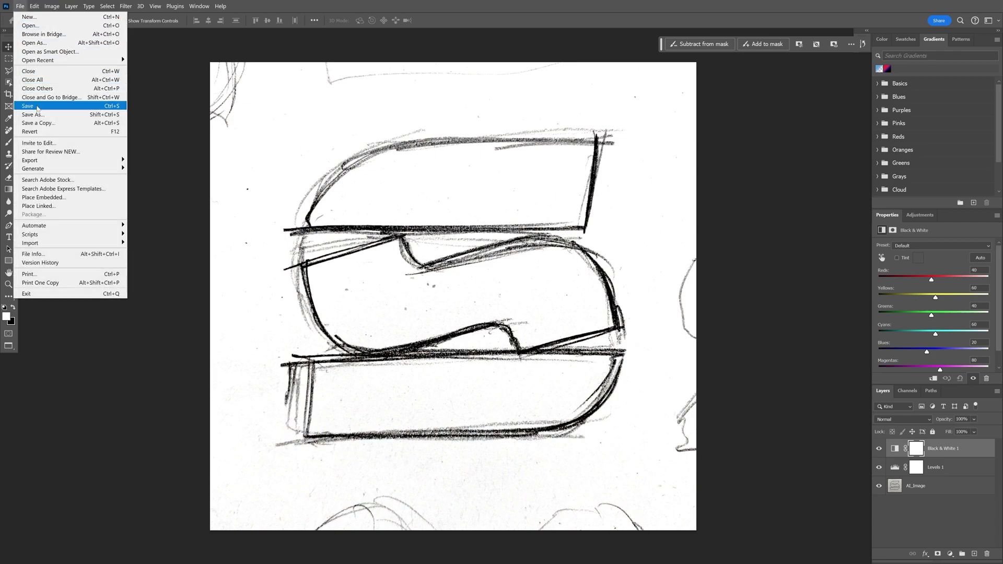
left_click(39, 107)
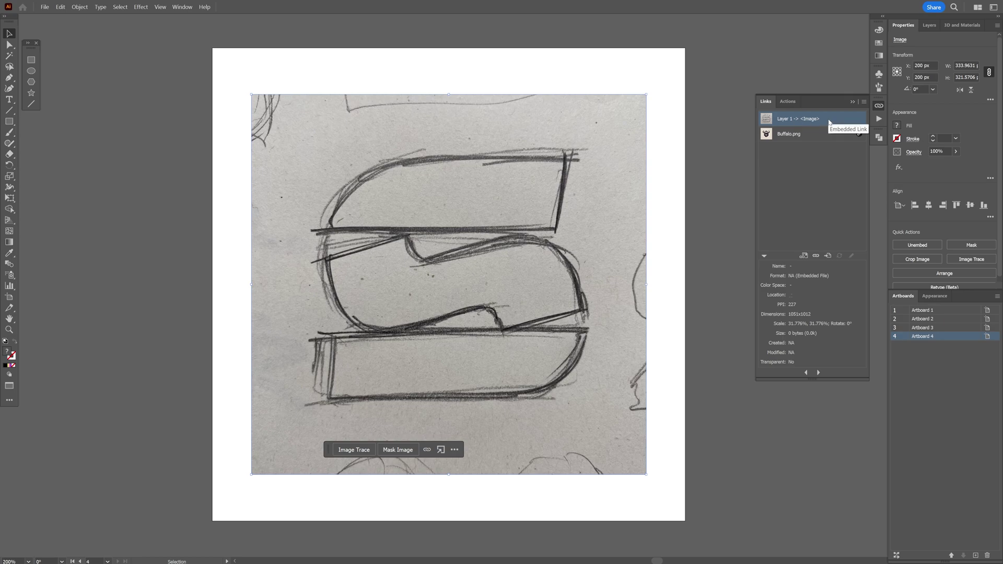
- Relink the sketch to AI_Image.psd and select the relinked image
left_click(816, 256)
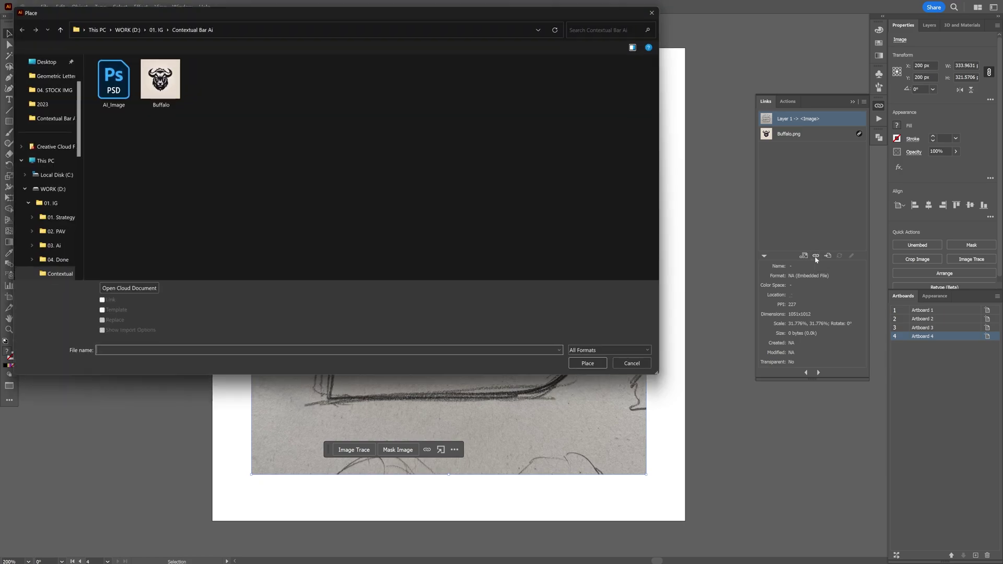
double_click(107, 83)
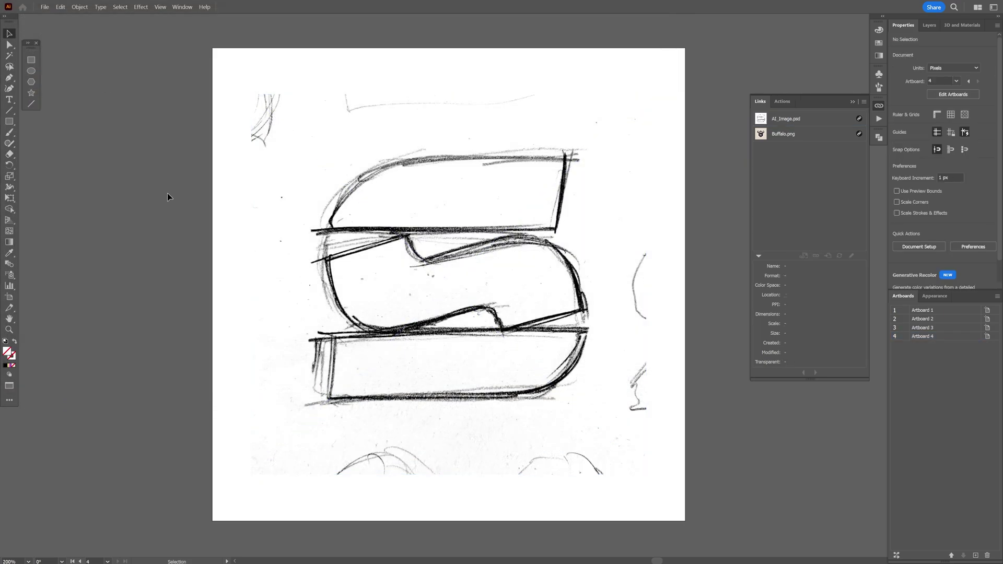
left_click(496, 411)
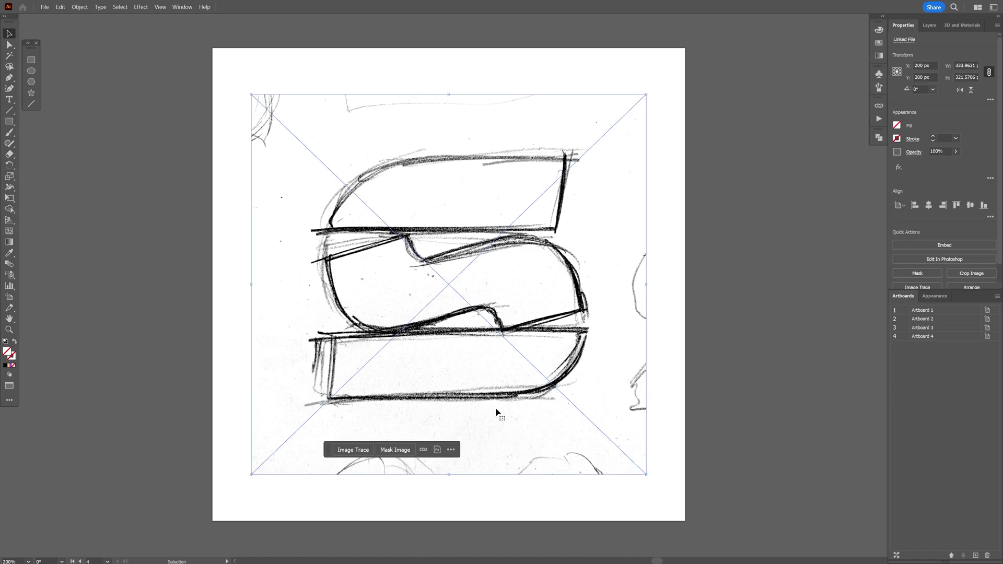
- Open the linked sketch in Photoshop and add a Gradient Map adjustment
left_click(437, 450)
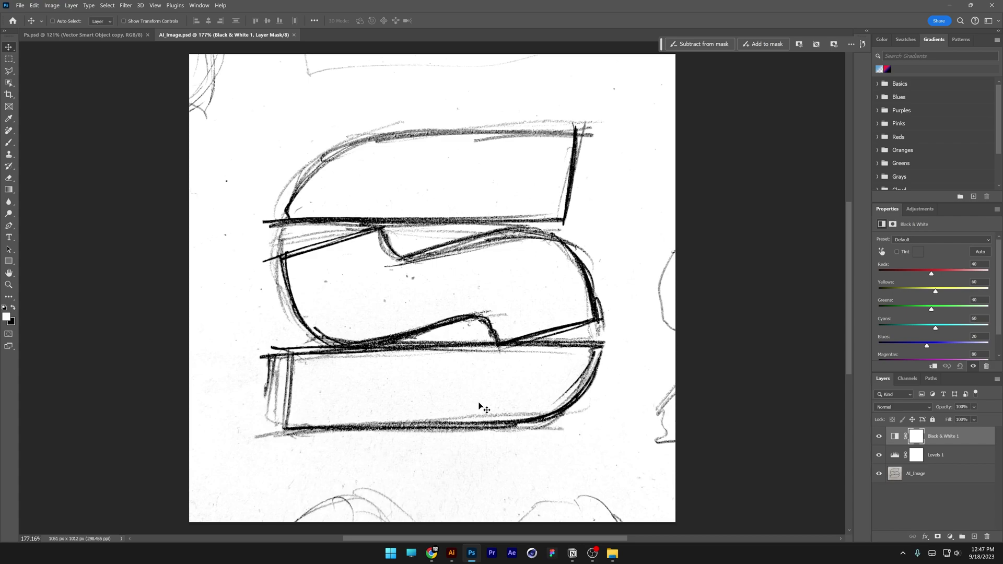
key("f")
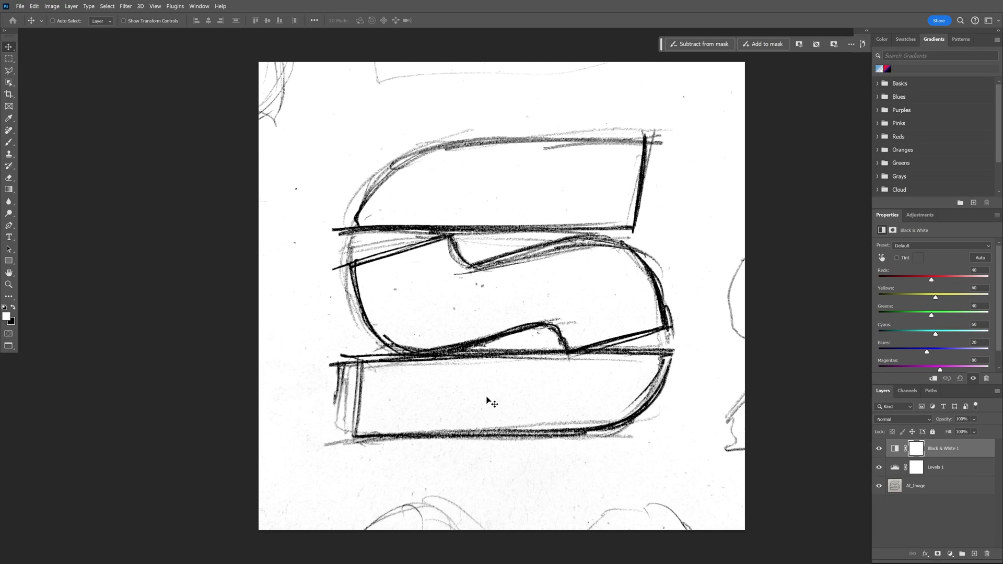
left_click(920, 214)
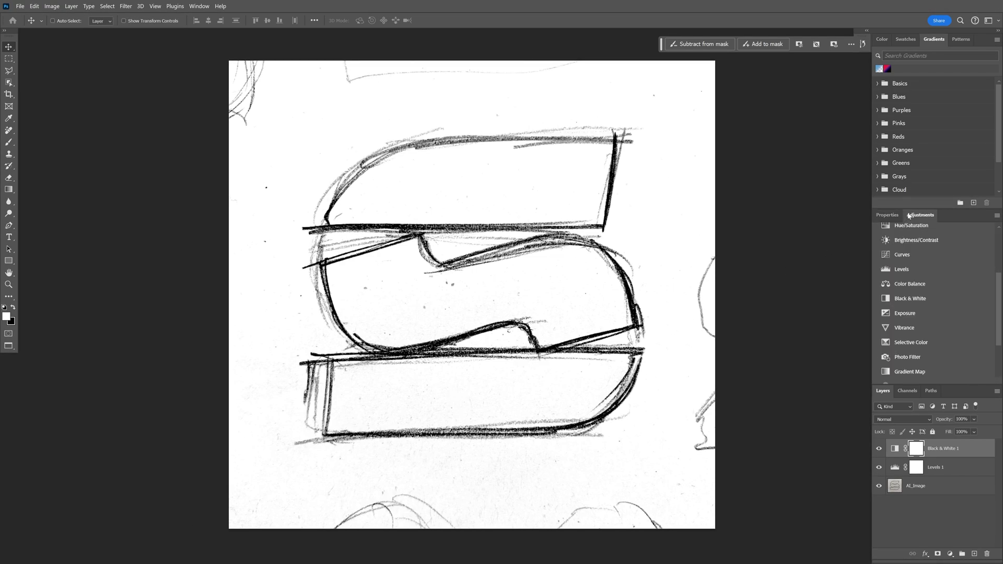
left_click(909, 372)
- Set the Gradient Map's middle stop to purple, then switch back to Illustrator
left_click(930, 248)
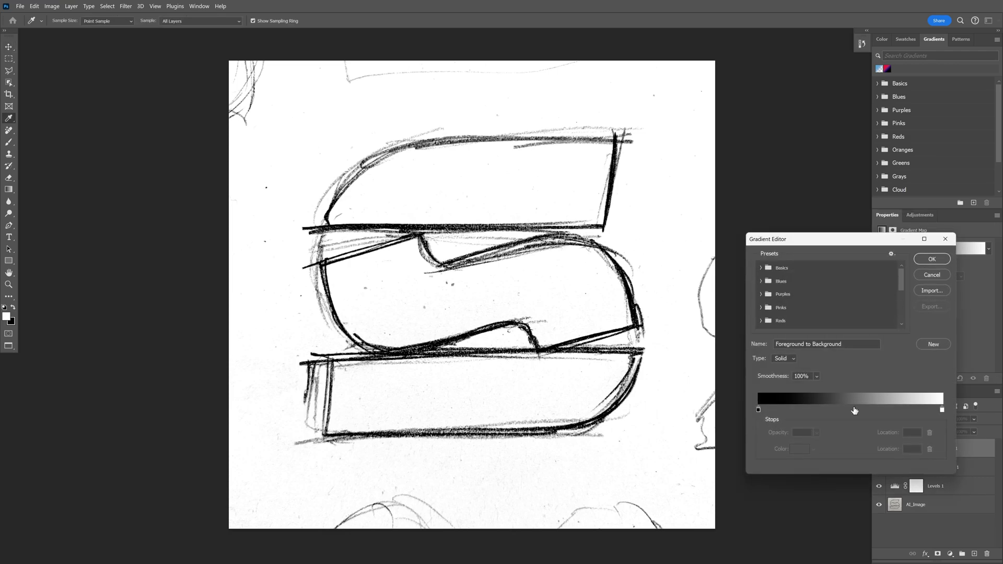
left_click(798, 449)
left_click(801, 347)
left_click(892, 315)
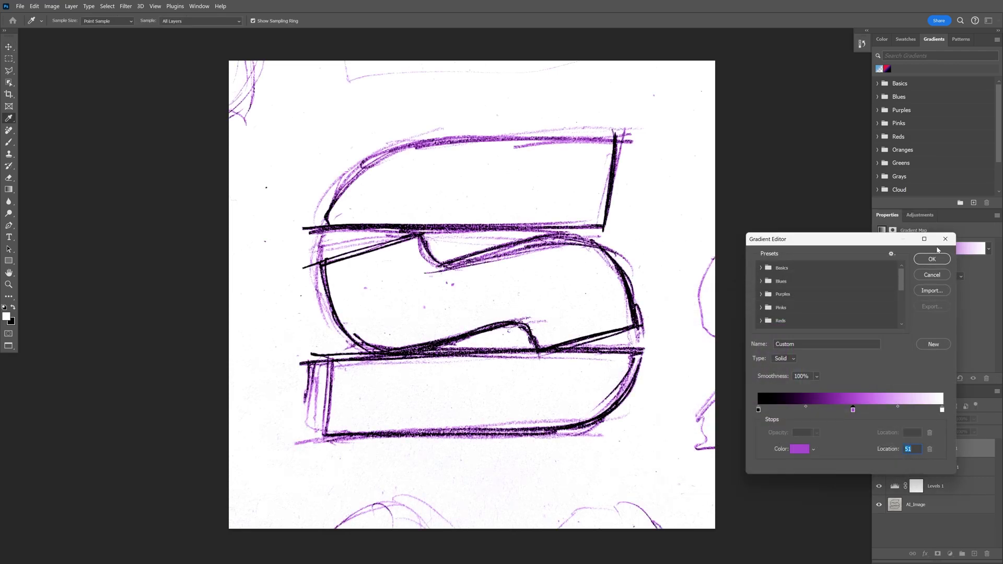
left_click(932, 259)
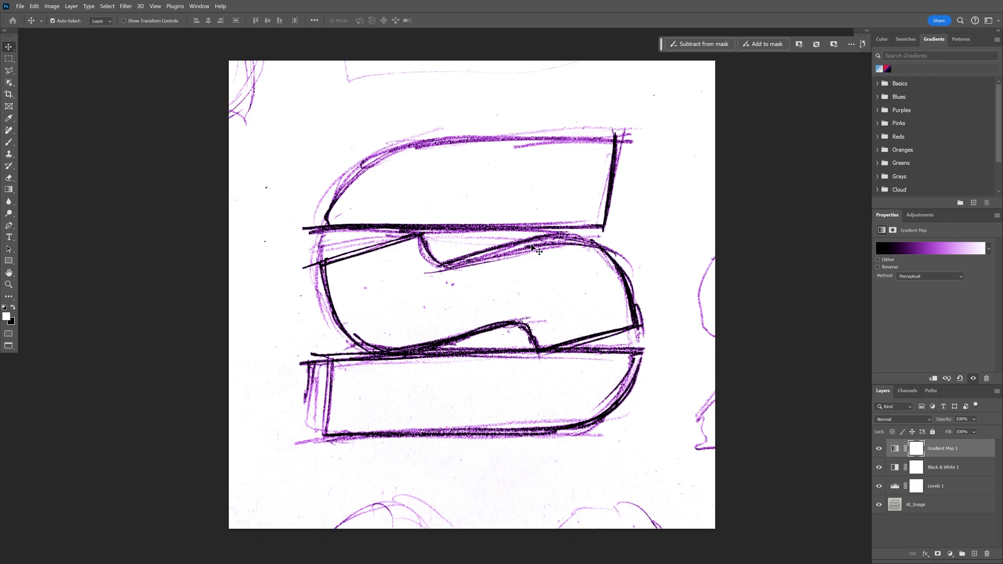
key("alt+Tab")
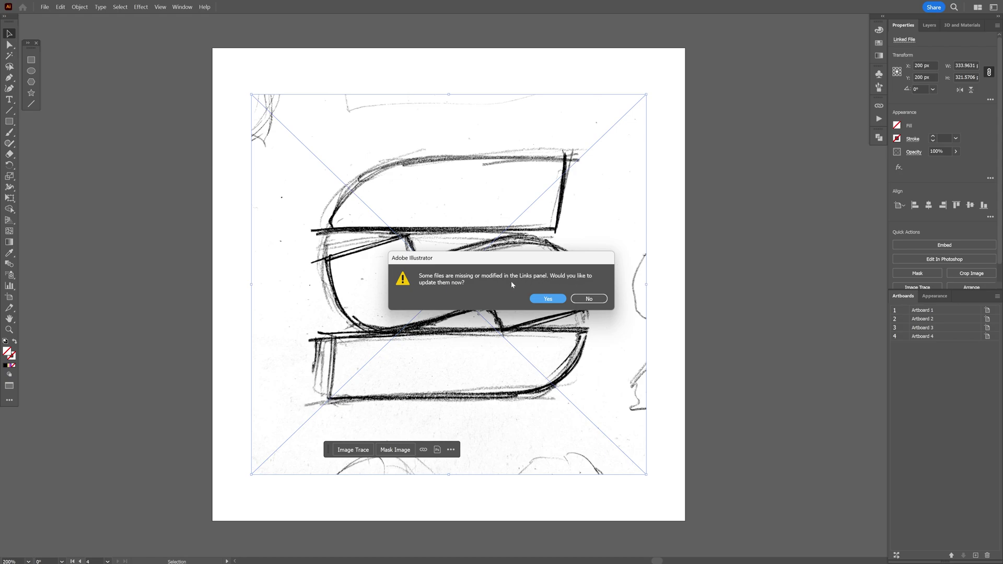
- Accept the link update so Artboard 4's sketch shows the purple-tinted pencil lines
left_click(547, 299)
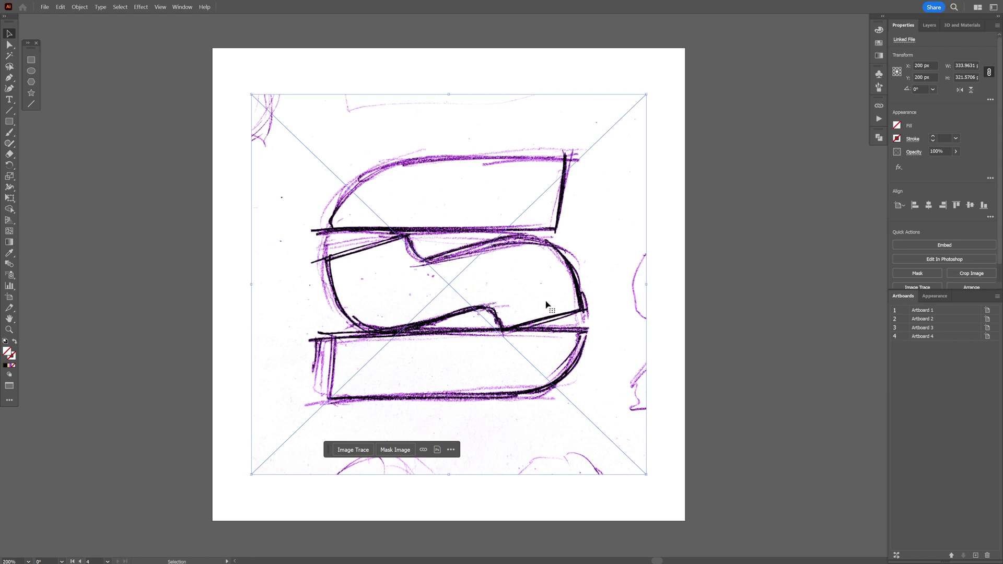
scroll(525, 296, "down", 1)
left_click_drag(525, 297, 525, 301)
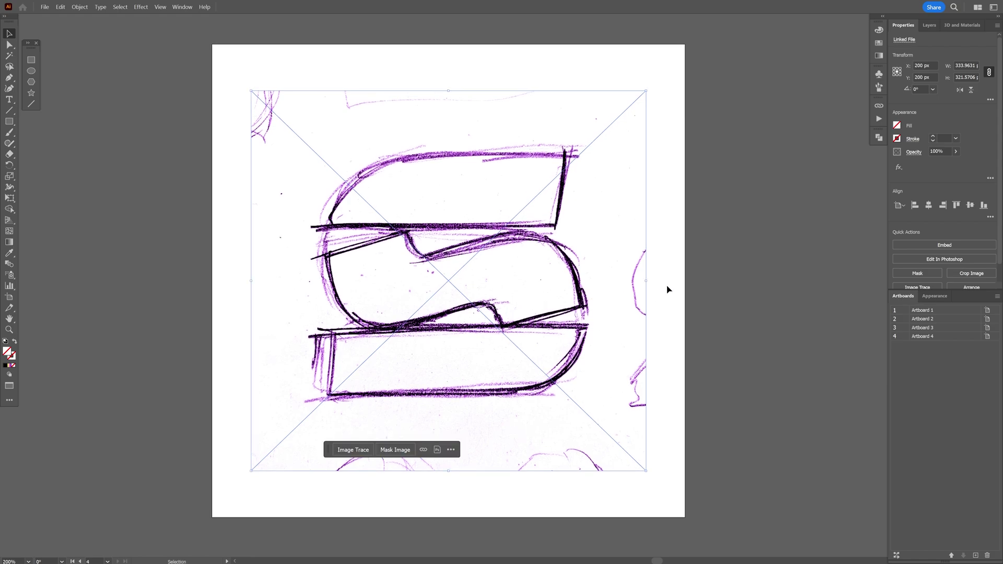